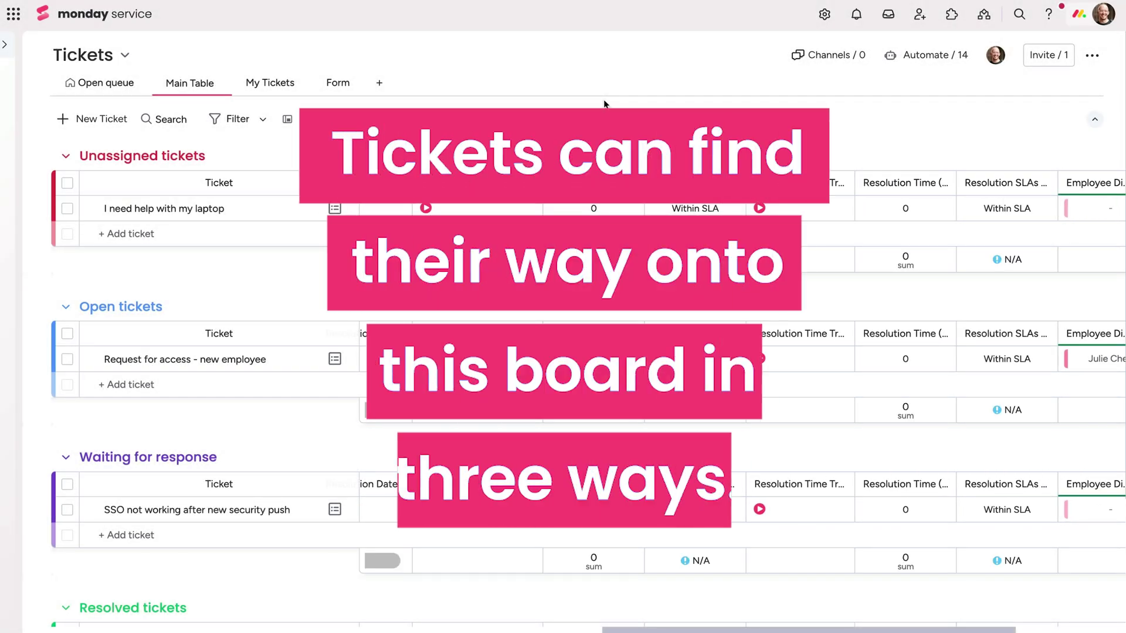
- Connect a monday Inbox email channel named 'IT Service' to the Tickets board form
click(346, 83)
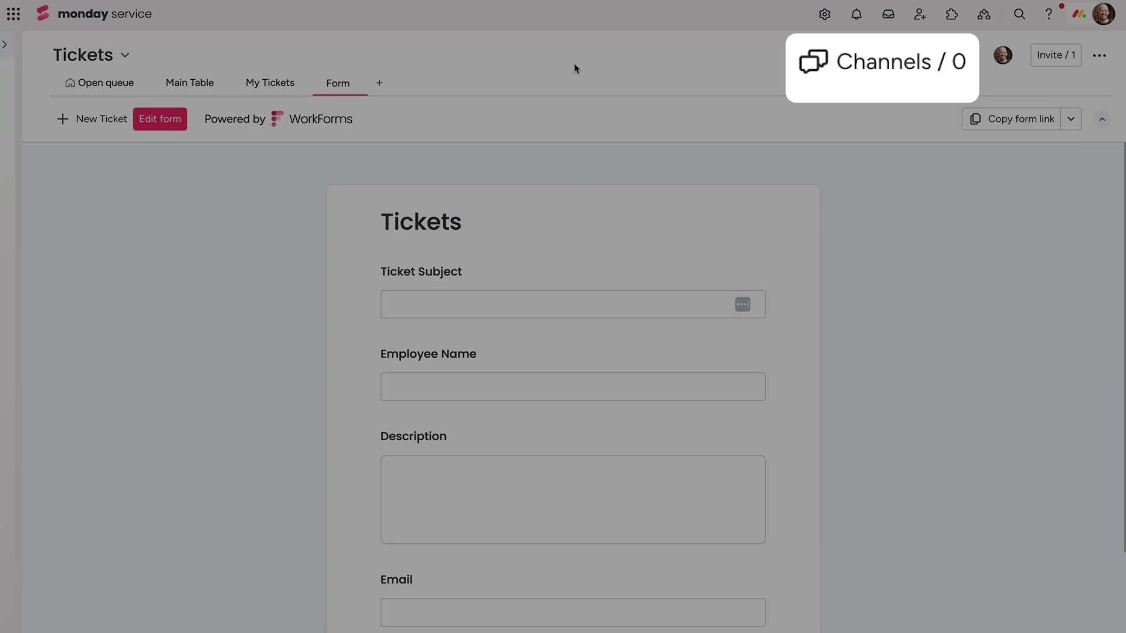
click(851, 83)
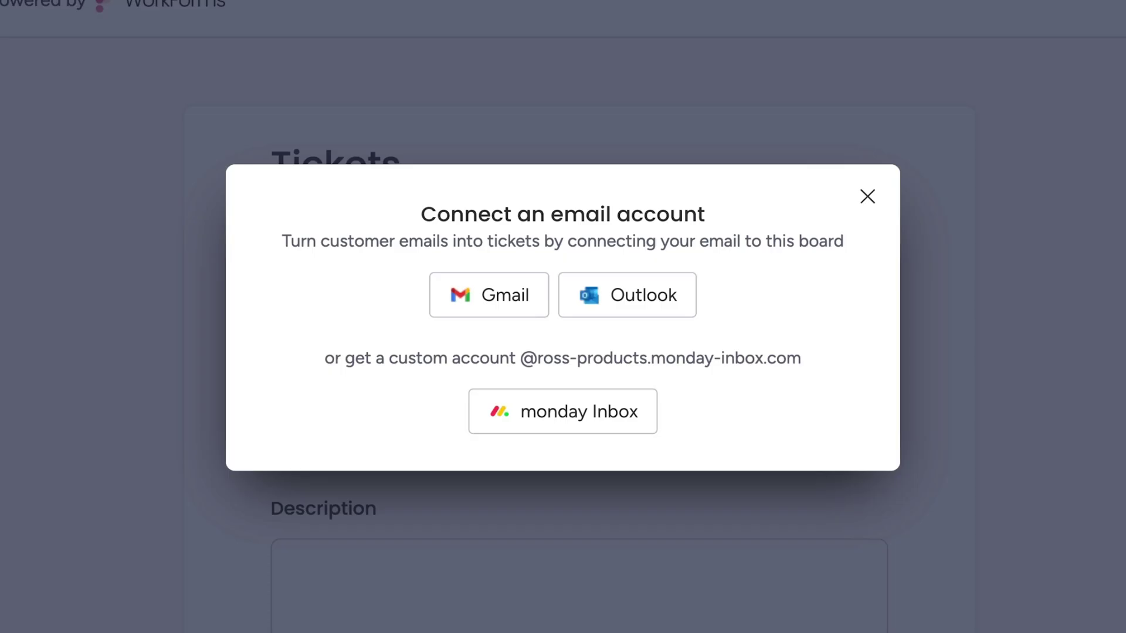
click(588, 417)
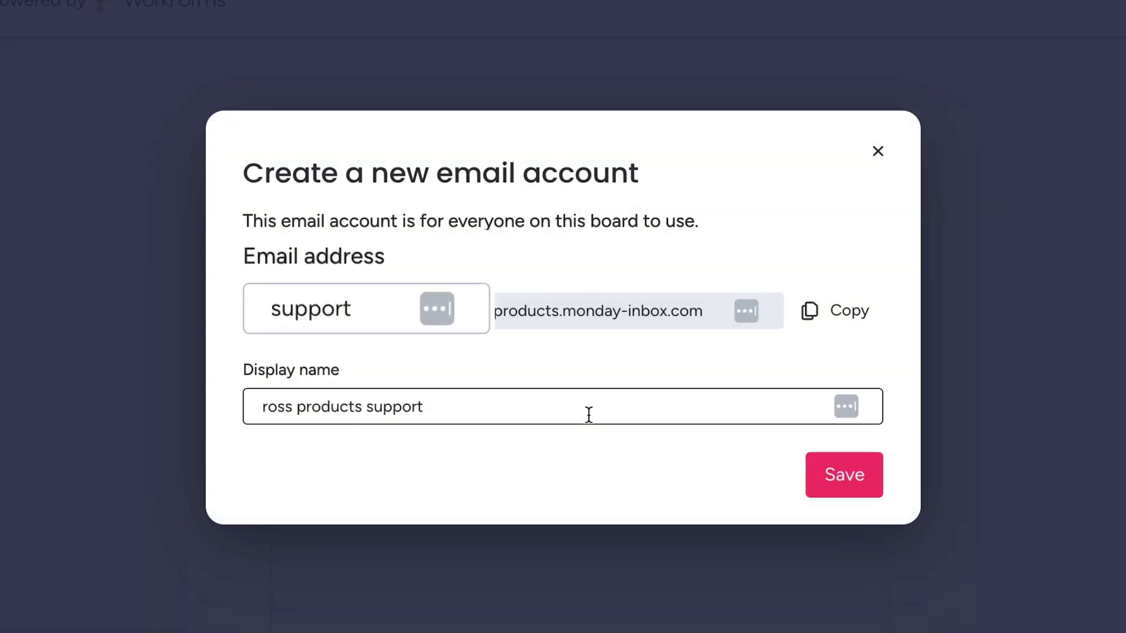
key(ctrl+a)
text(IT Service)
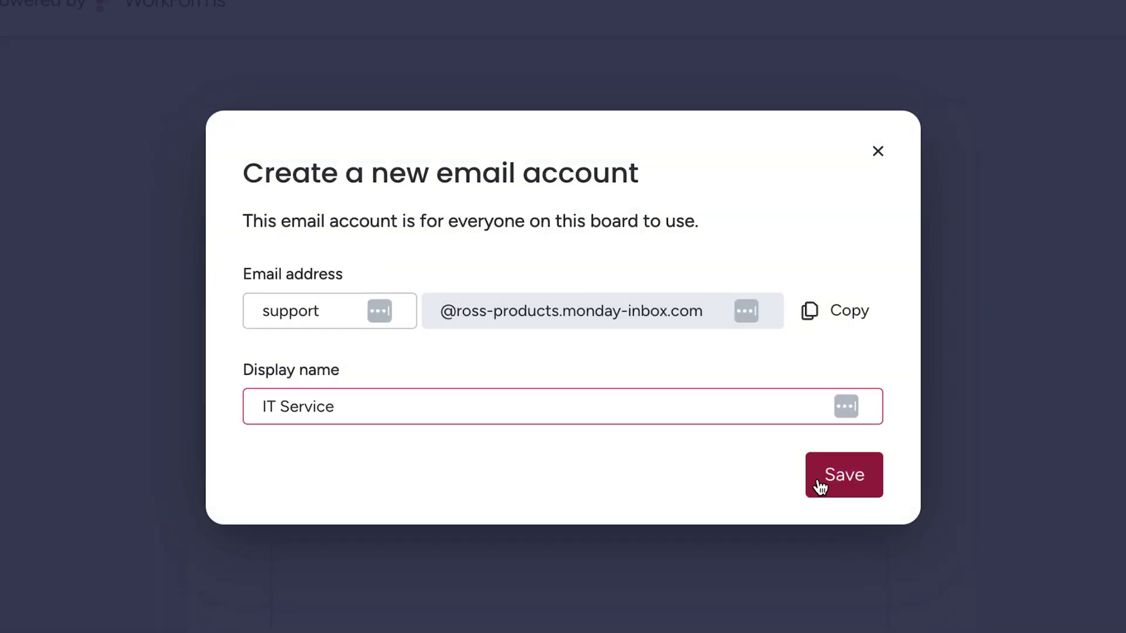
click(819, 482)
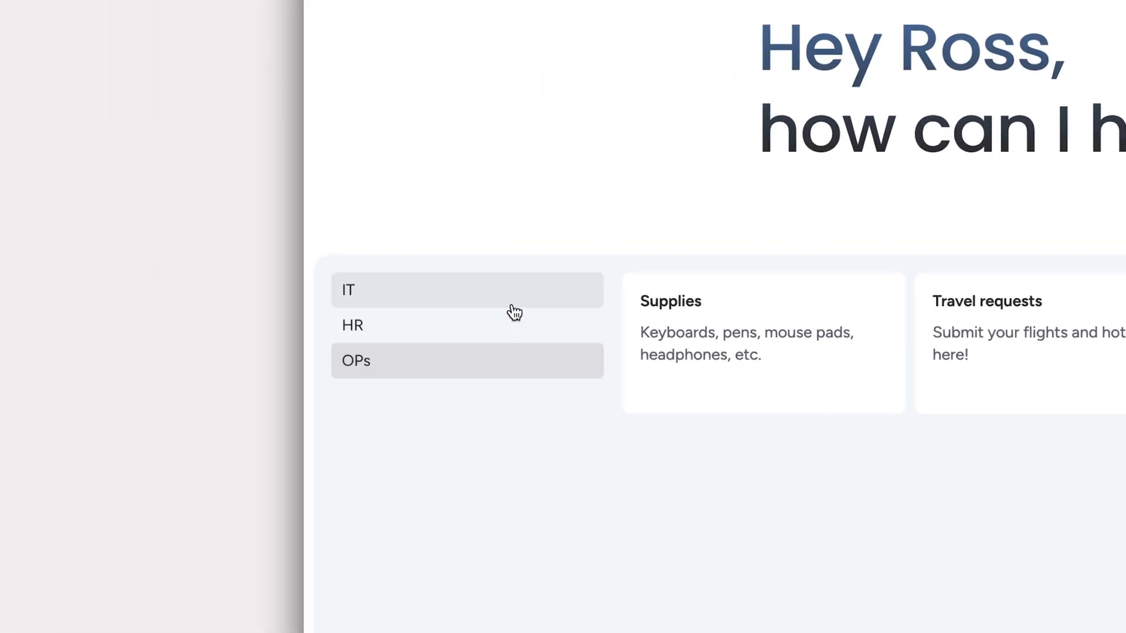
- Show the portal's IT category and open its Submit a ticket form
click(514, 312)
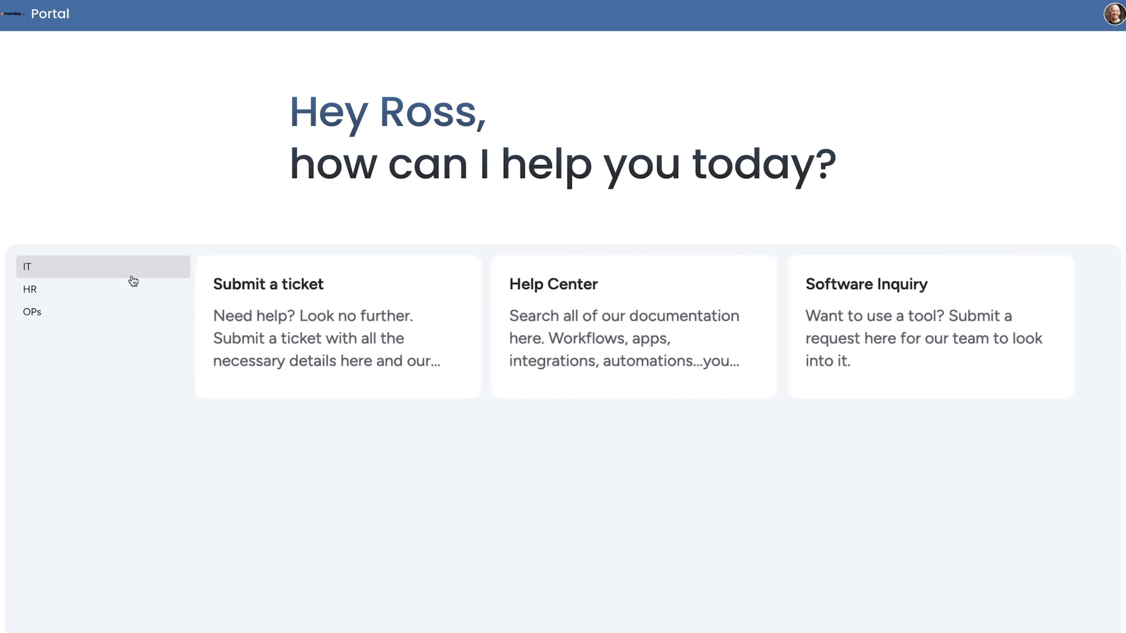
click(240, 324)
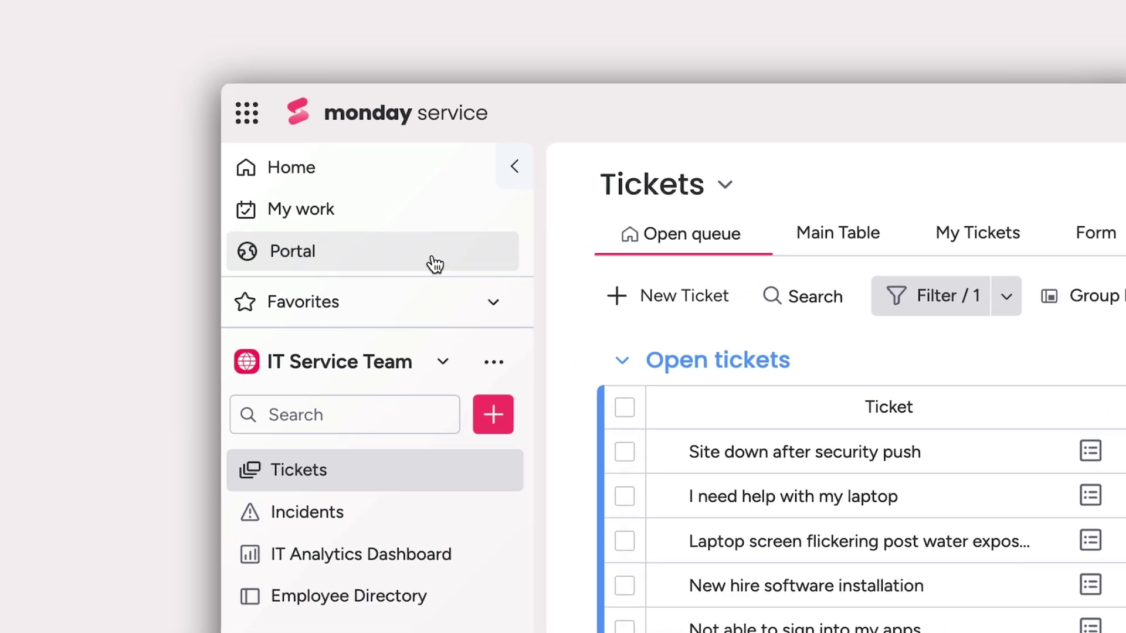
- Copy the portal's web address and rename the portal to the owner's company portal name
click(434, 264)
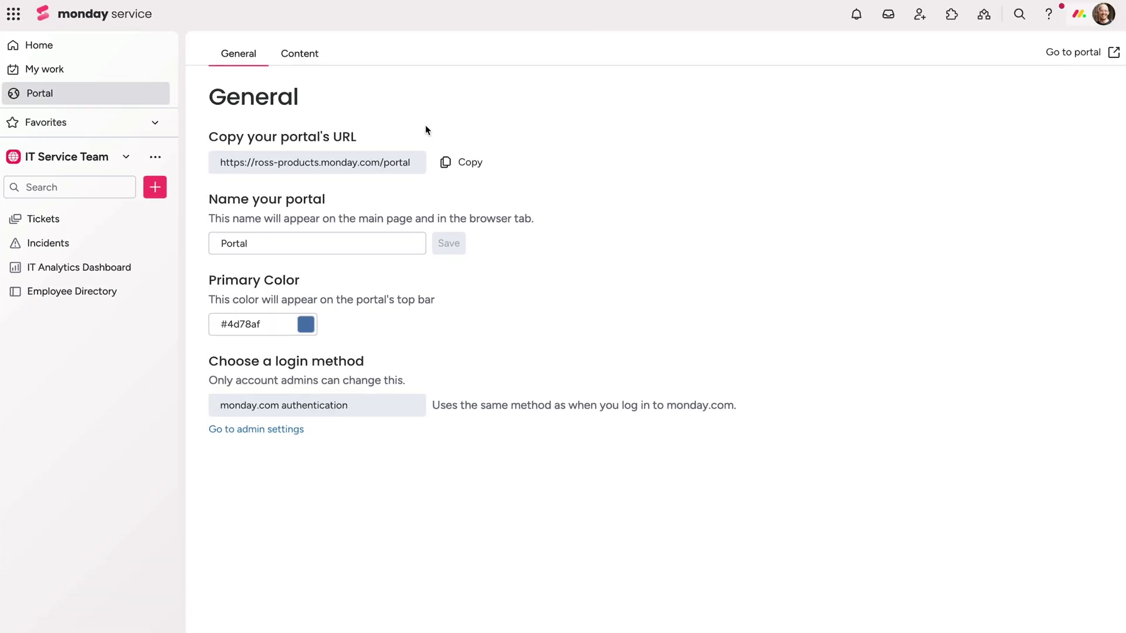
click(462, 160)
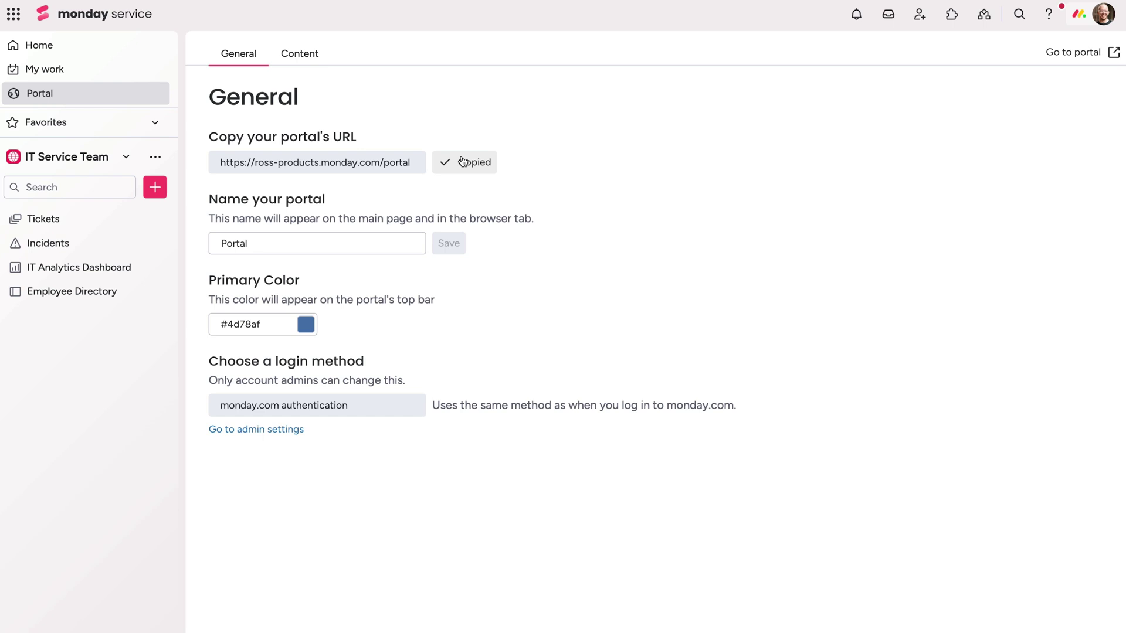
click(347, 241)
key(ctrl+a)
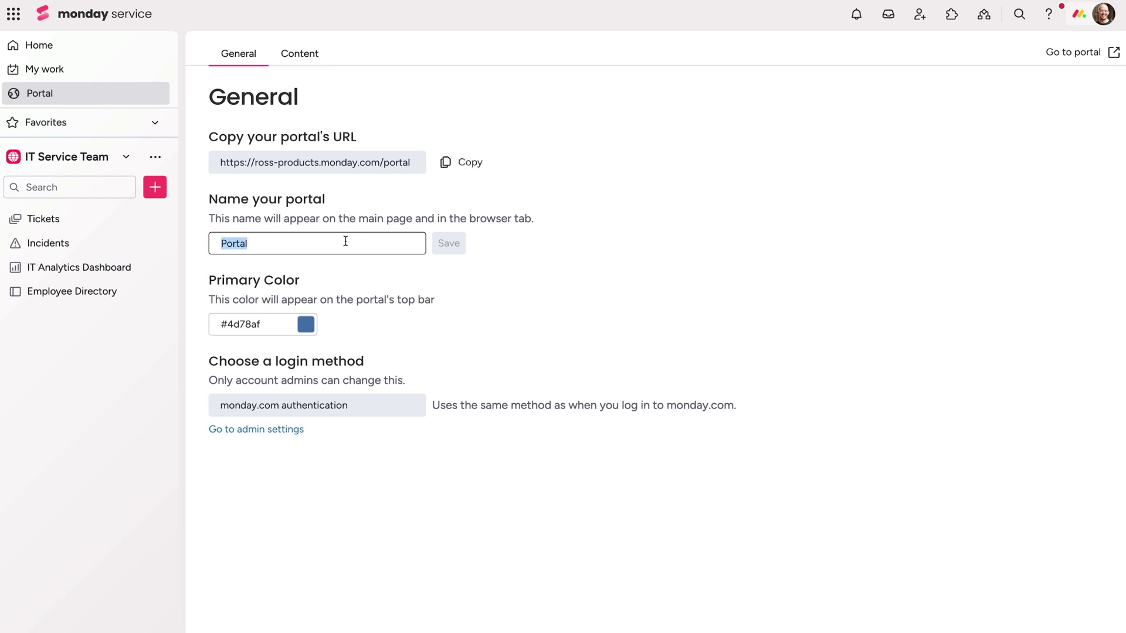
text(Ross' Company Portal)
click(448, 243)
- Set the portal's primary colour to hex A32947 and go to its Content settings
click(305, 324)
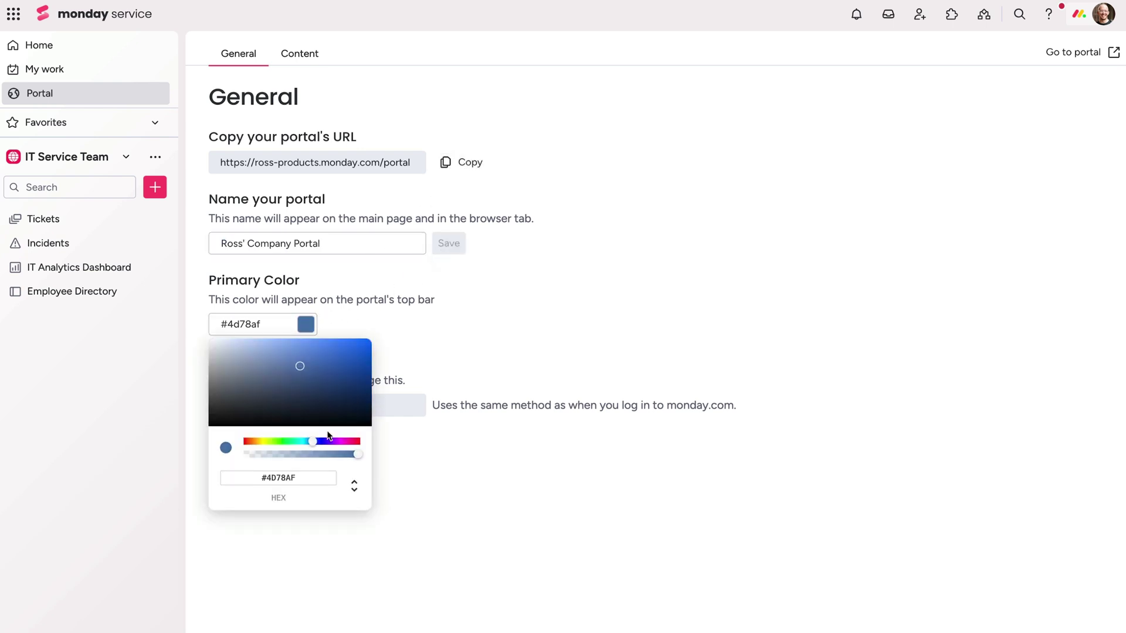
double_click(307, 477)
key(ctrl+v)
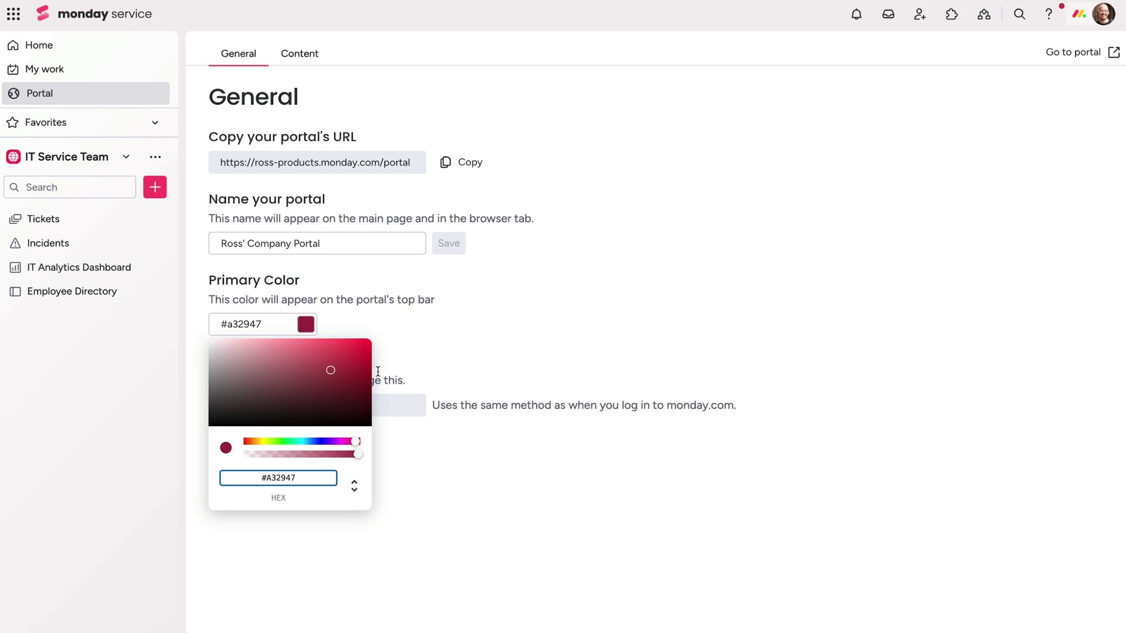
click(304, 58)
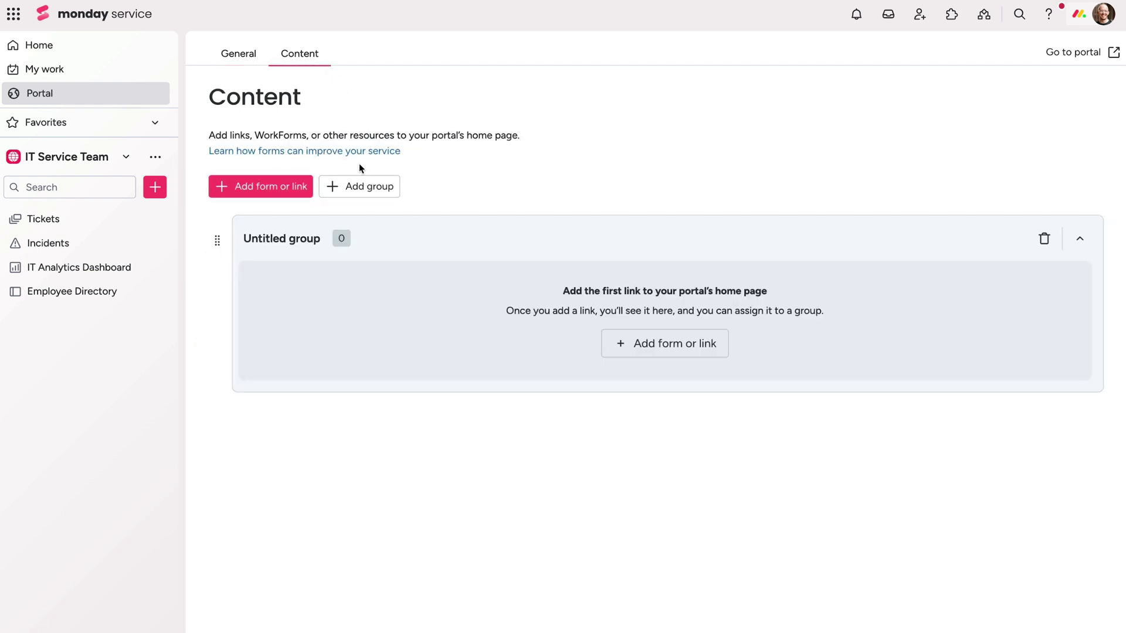
- Add two new content groups, name the first one IT, and expand it
click(355, 184)
click(358, 185)
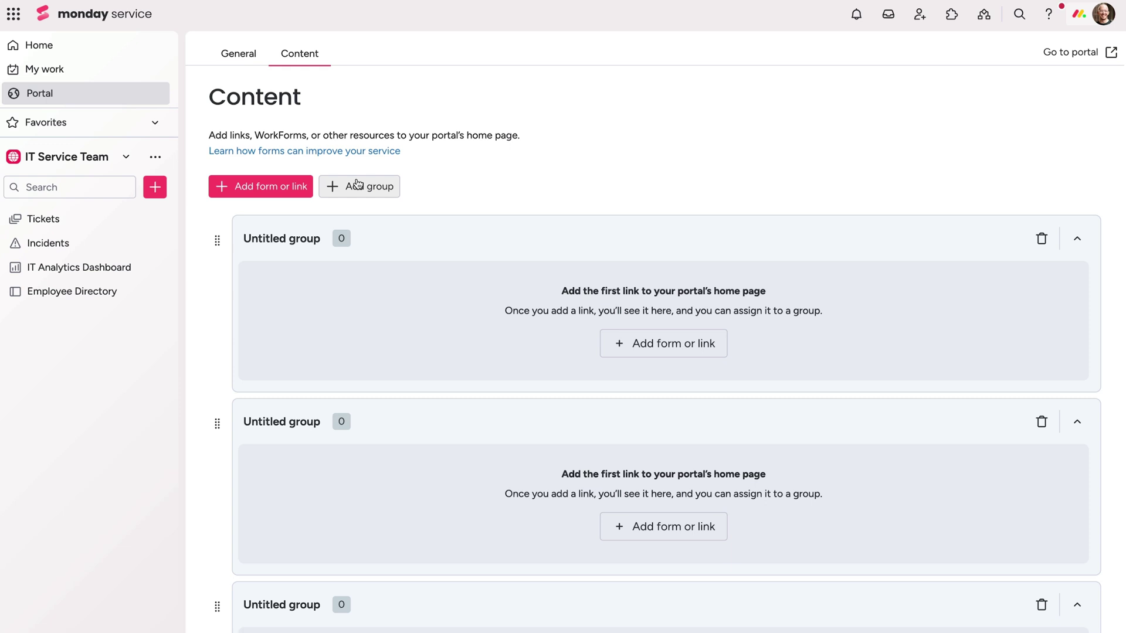
click(298, 238)
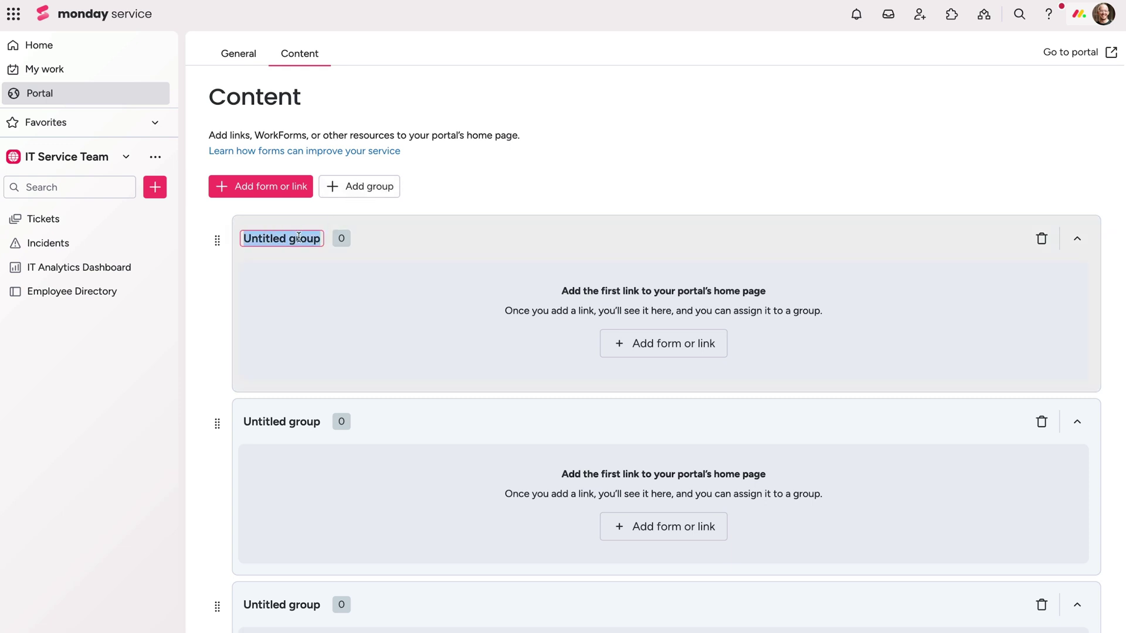
text(IT)
key(Return)
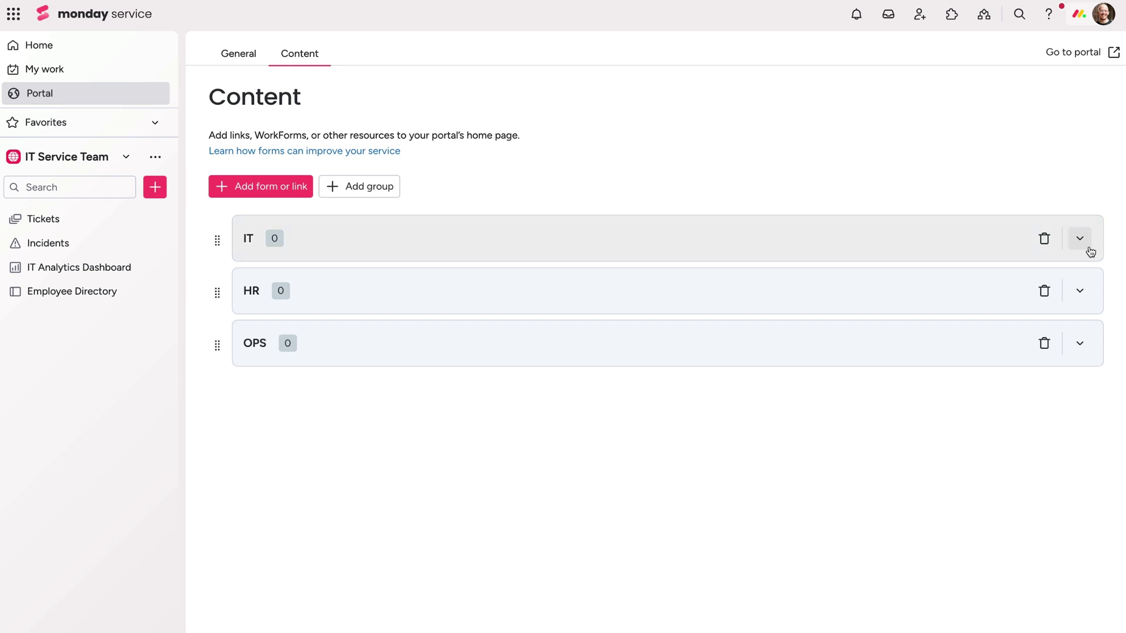
click(1082, 240)
- Add a 'Help Center' link with the pasted URL and description to the IT group
click(610, 359)
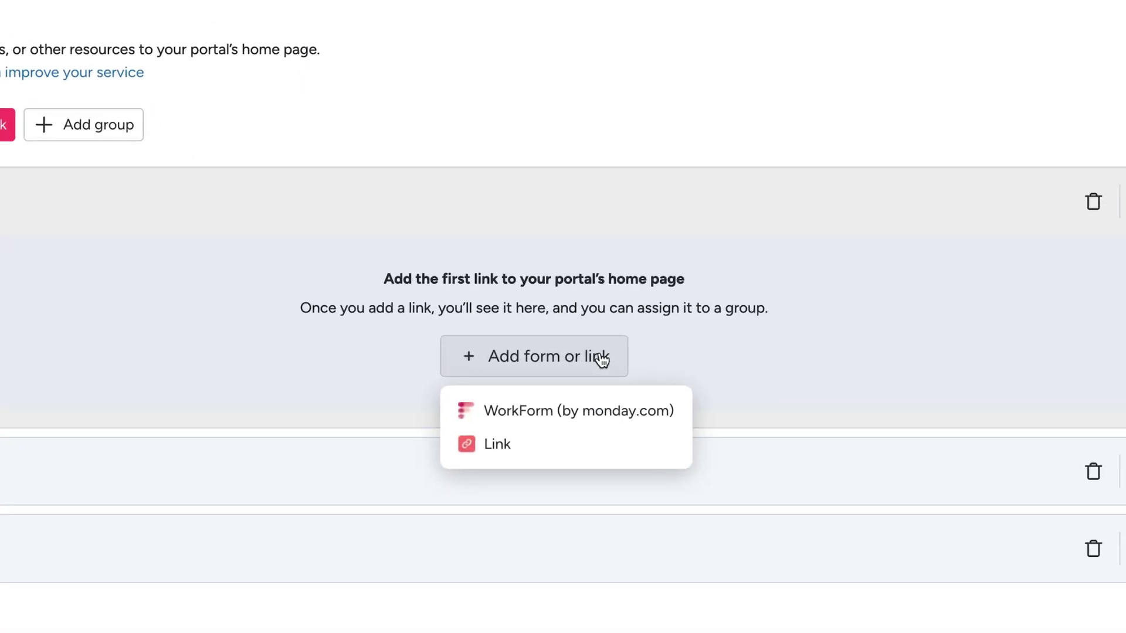
click(573, 450)
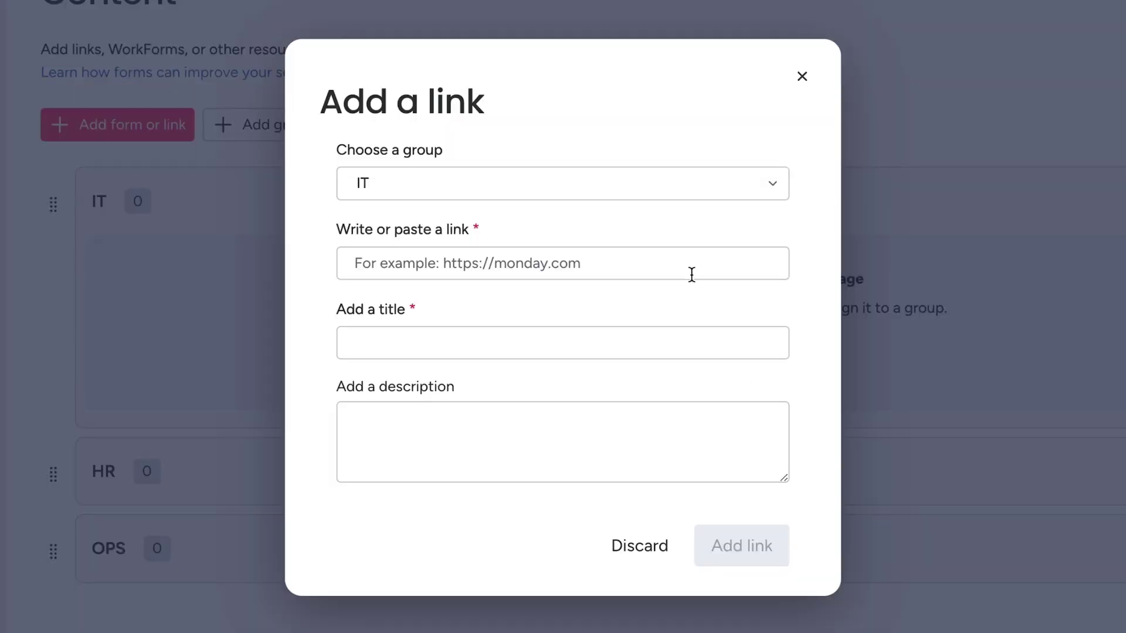
click(692, 274)
key(ctrl+v)
key(Tab)
text(Help Center)
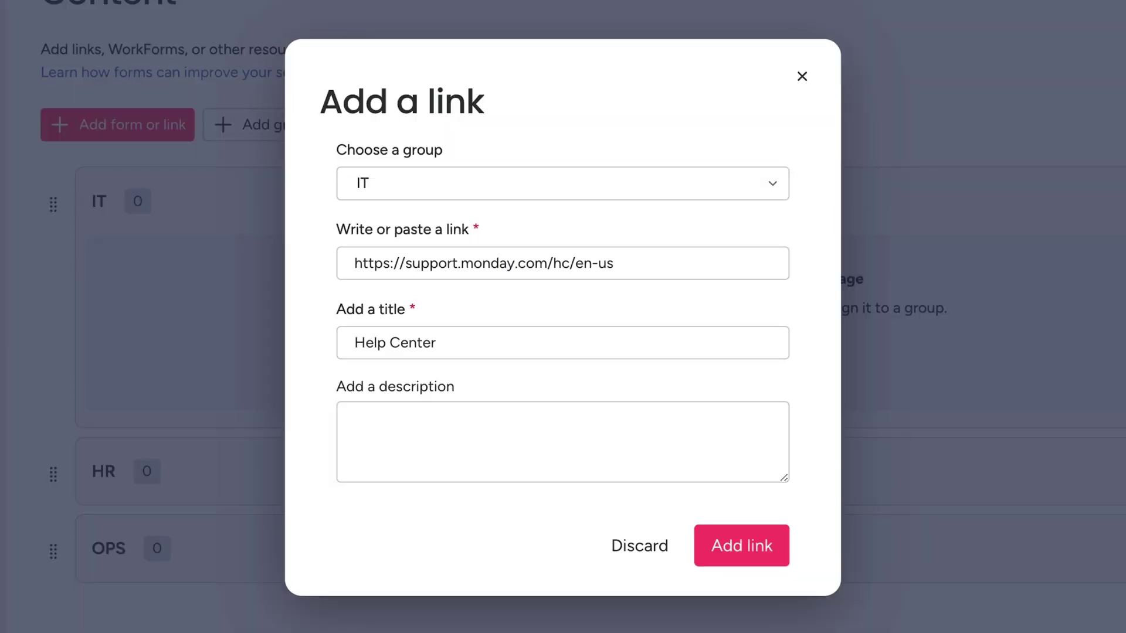
key(Tab)
key(ctrl+v)
click(742, 545)
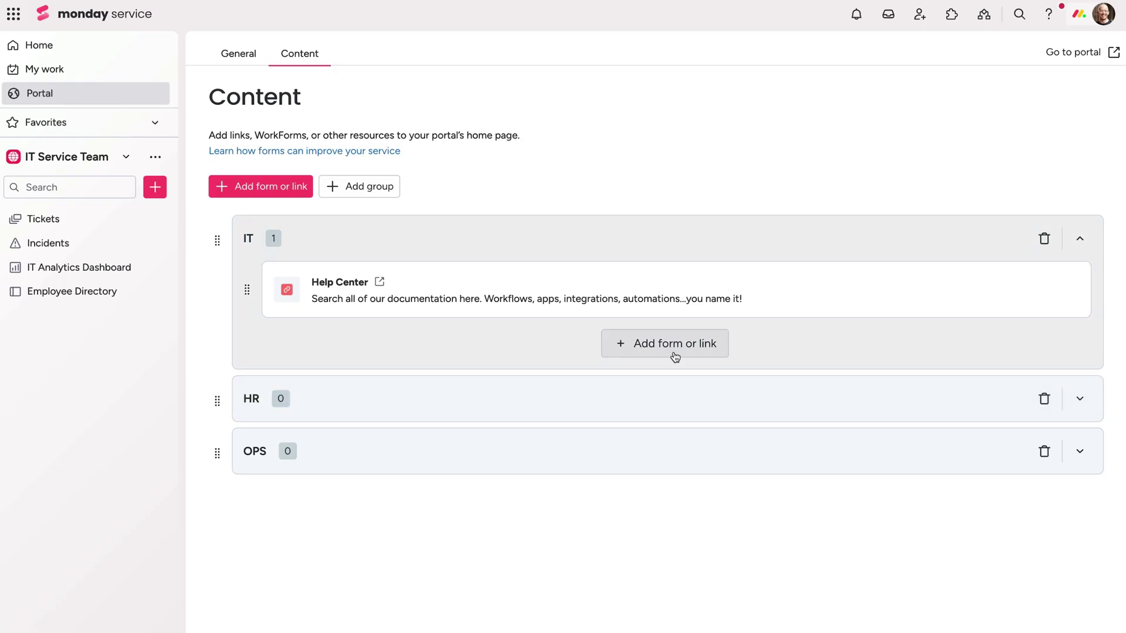
- Add the Tickets WorkForm titled 'Submit a ticket' with its description to the IT group
click(731, 370)
click(681, 381)
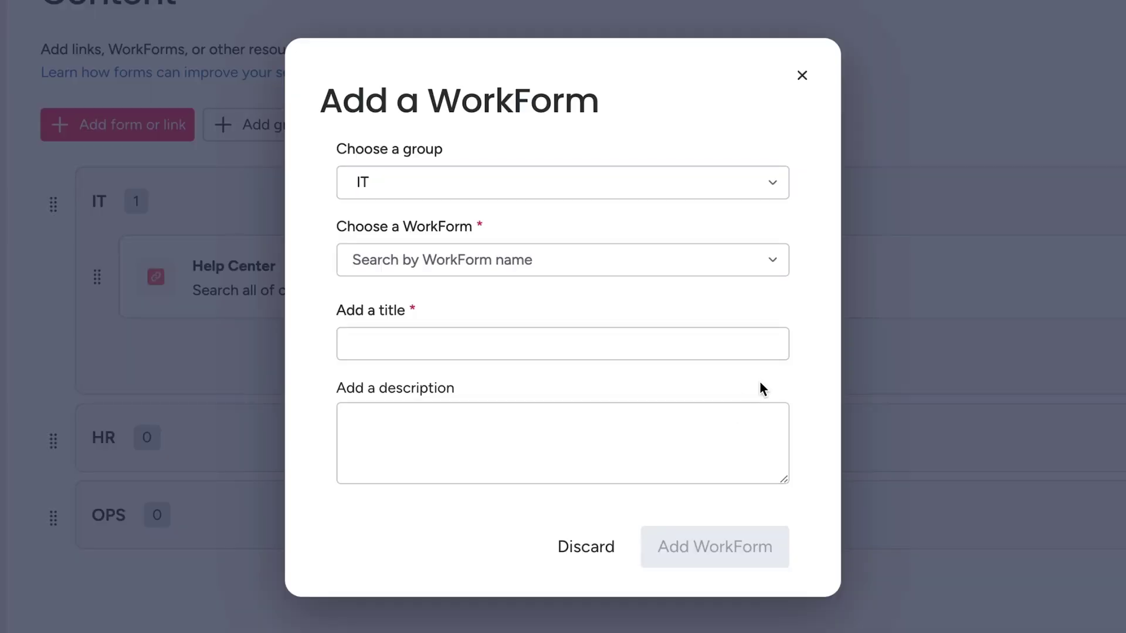
click(768, 273)
click(698, 309)
click(688, 334)
key(ctrl+v)
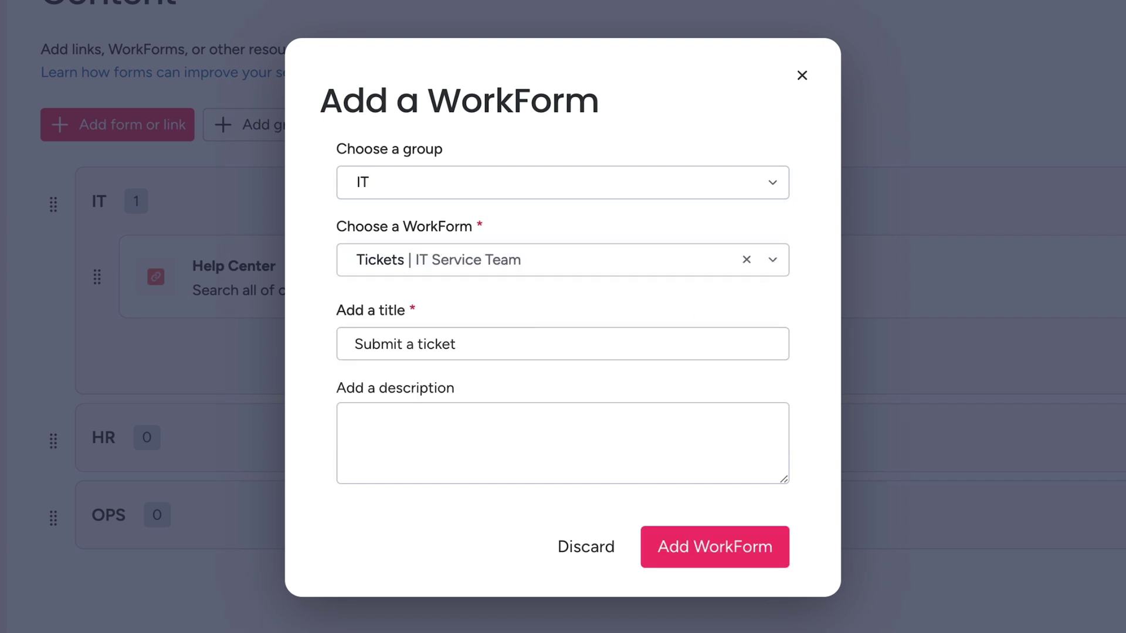
key(Tab)
key(ctrl+v)
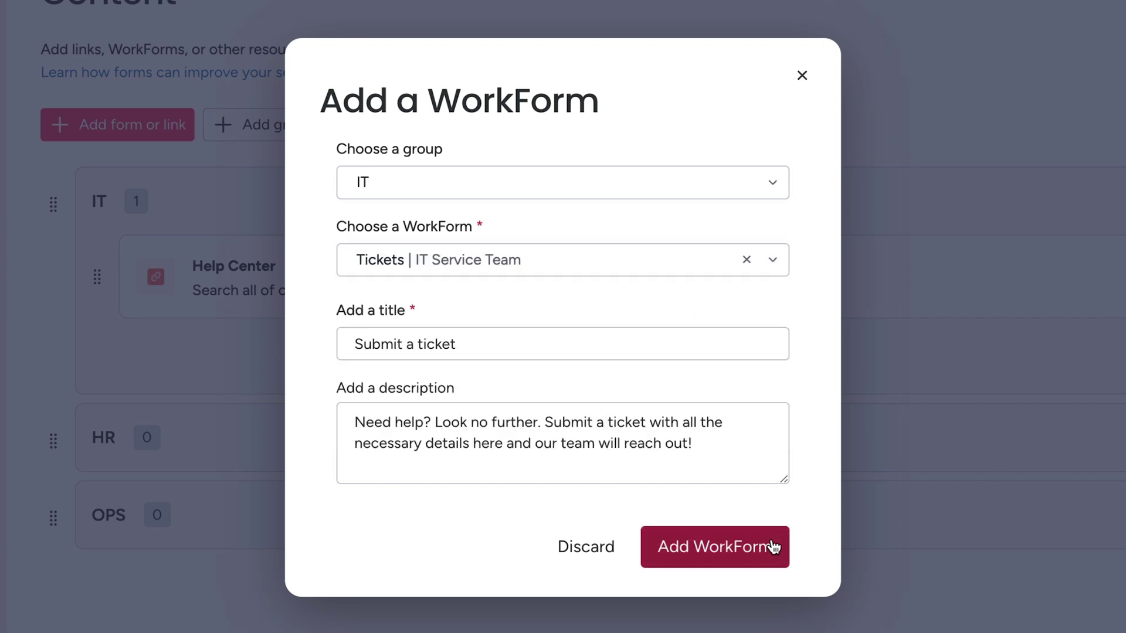
click(774, 546)
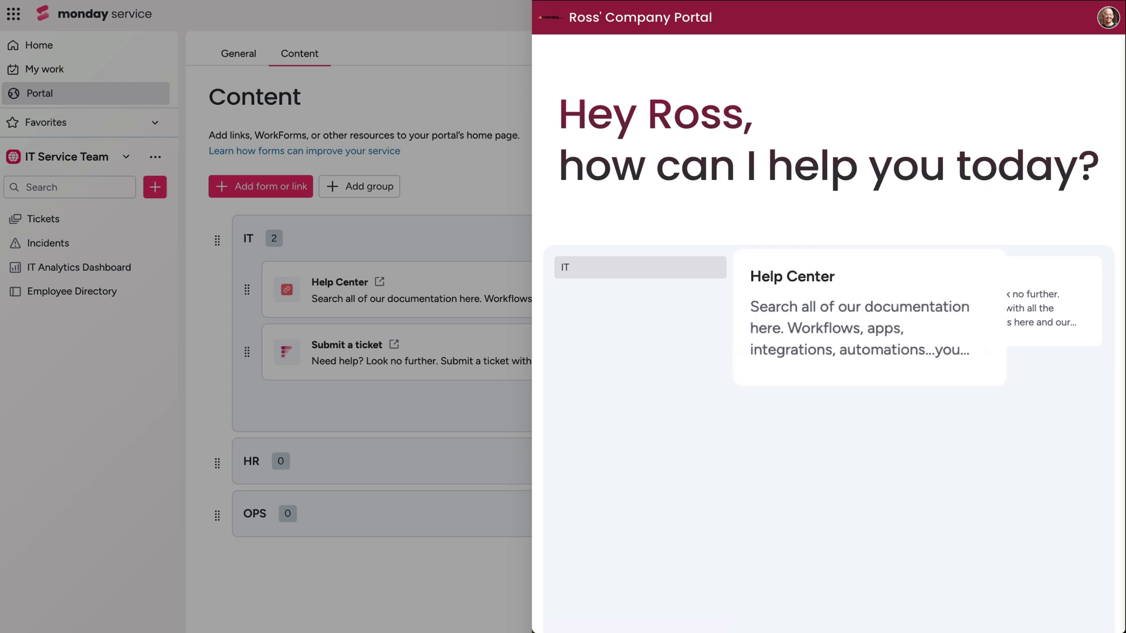
- Submit the prefilled Printer Connectivity Issue ticket through the portal's Submit a ticket form
click(1037, 345)
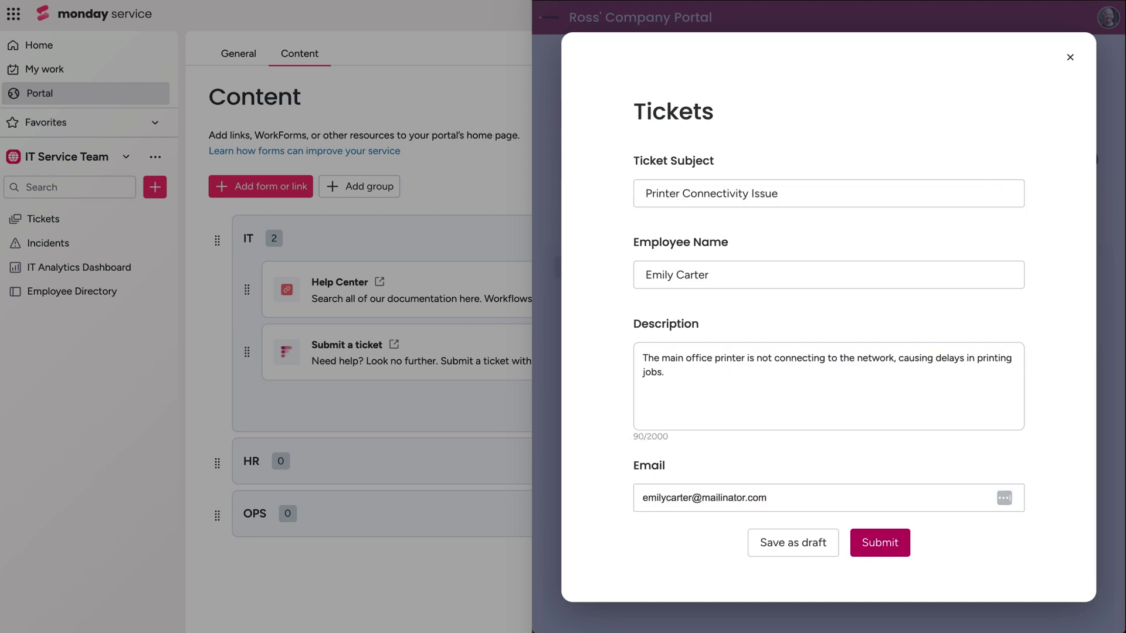
click(893, 542)
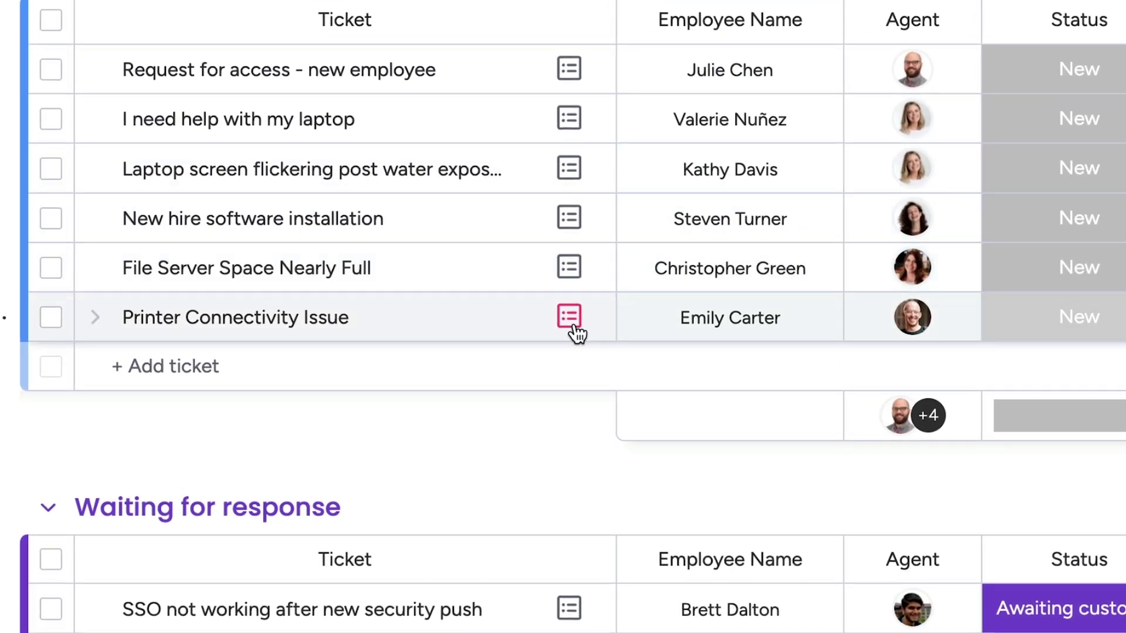
- Open the Printer Connectivity Issue ticket and review its Ticket Info widget and addable widgets
click(575, 329)
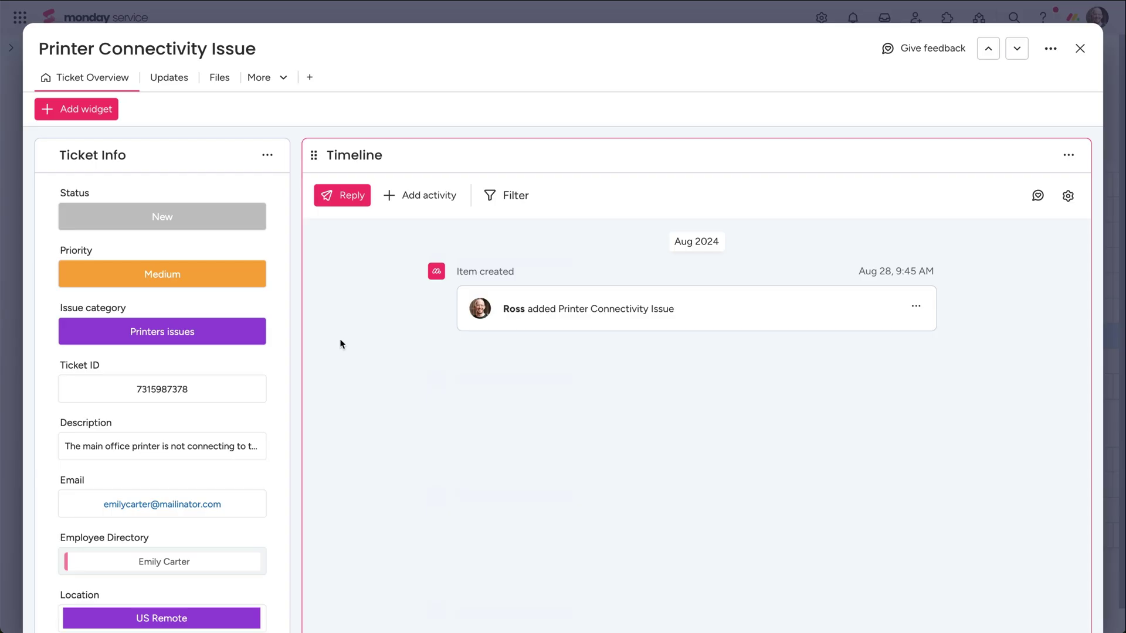
scroll(288, 340, down, 4)
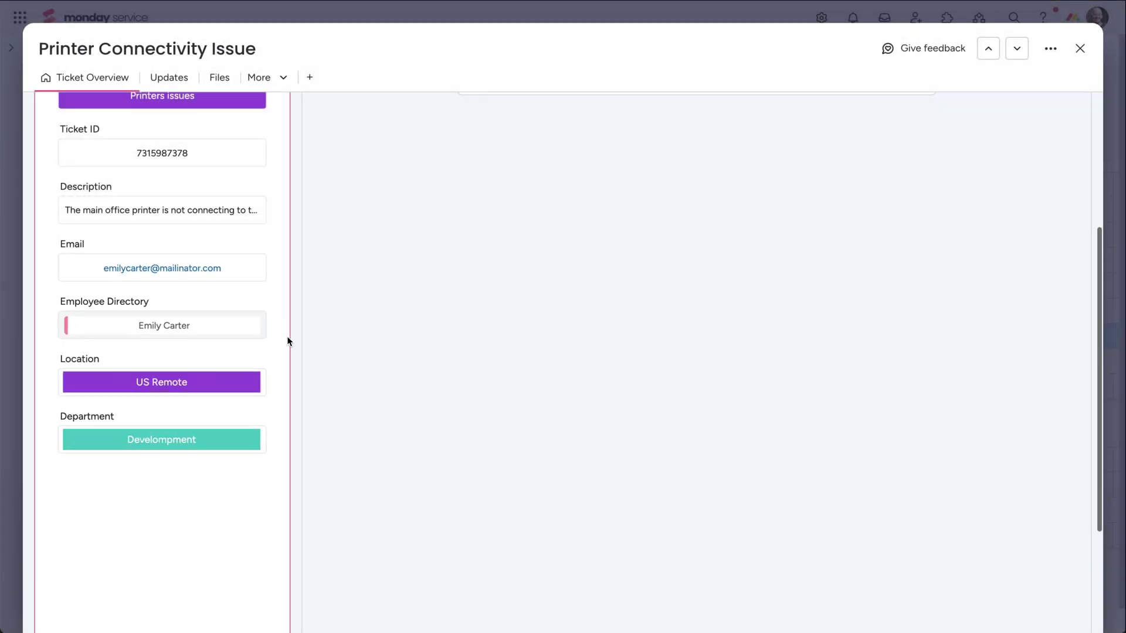
scroll(288, 339, up, 4)
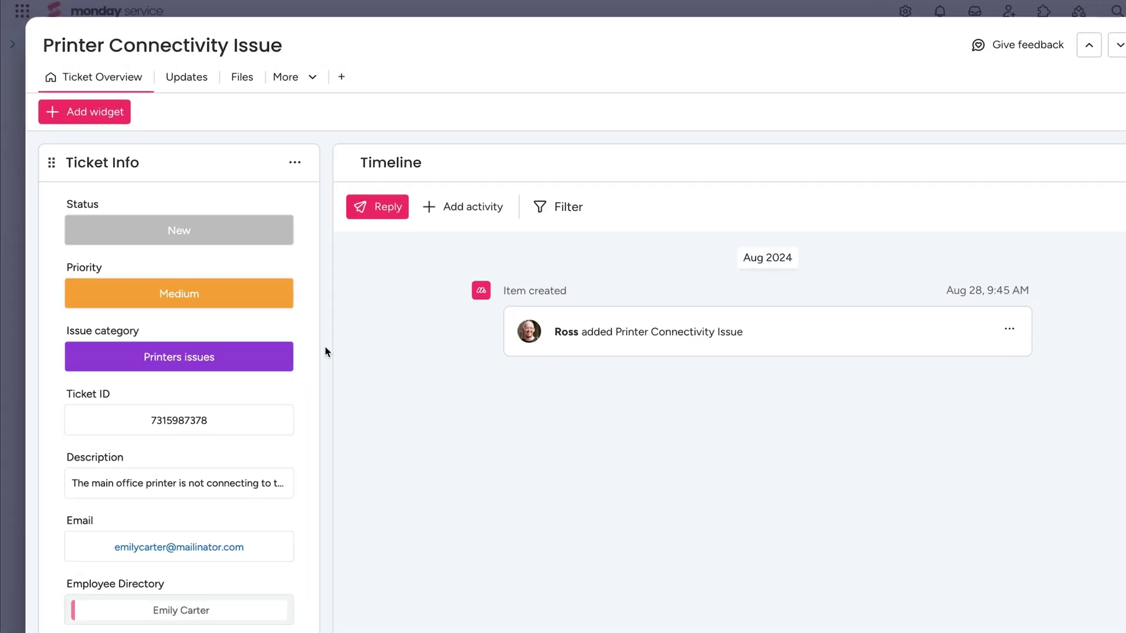
click(377, 196)
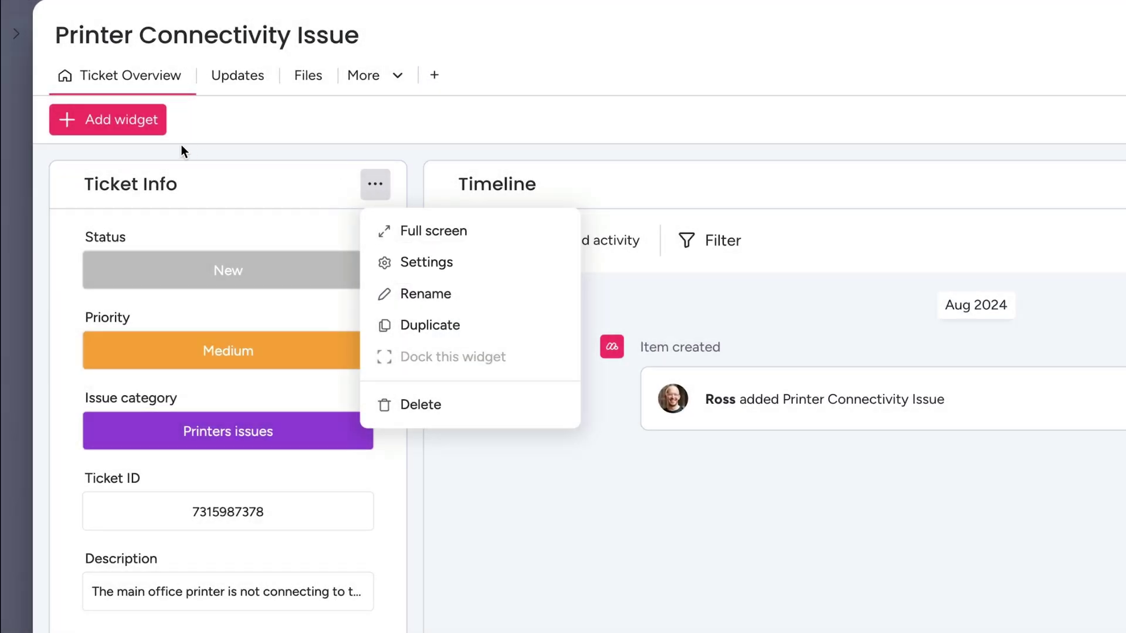
click(156, 135)
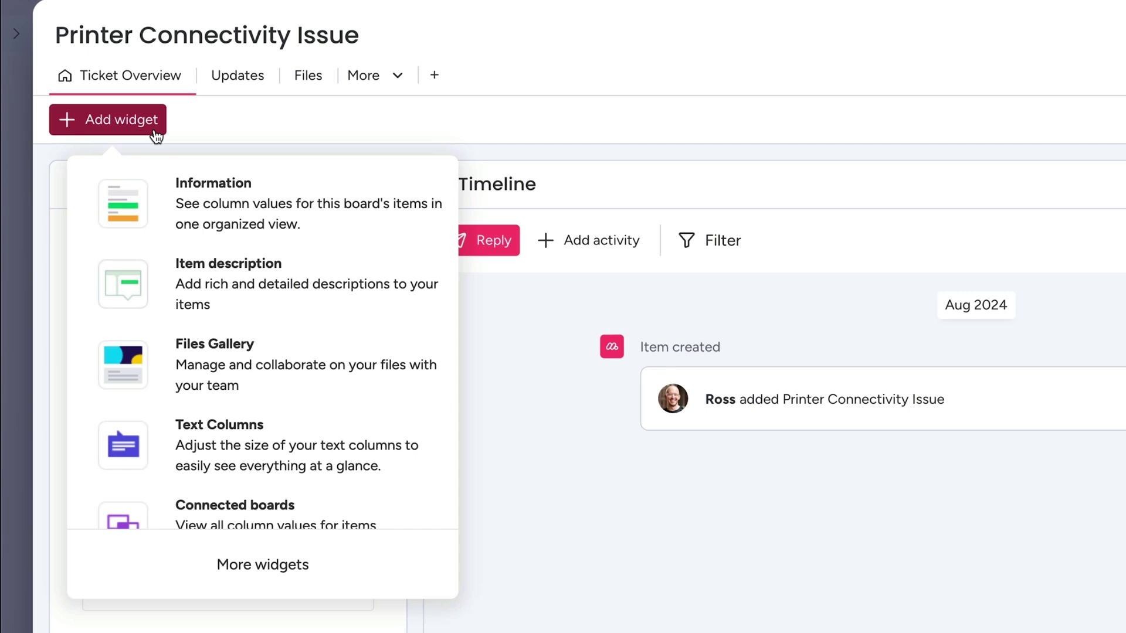
click(209, 192)
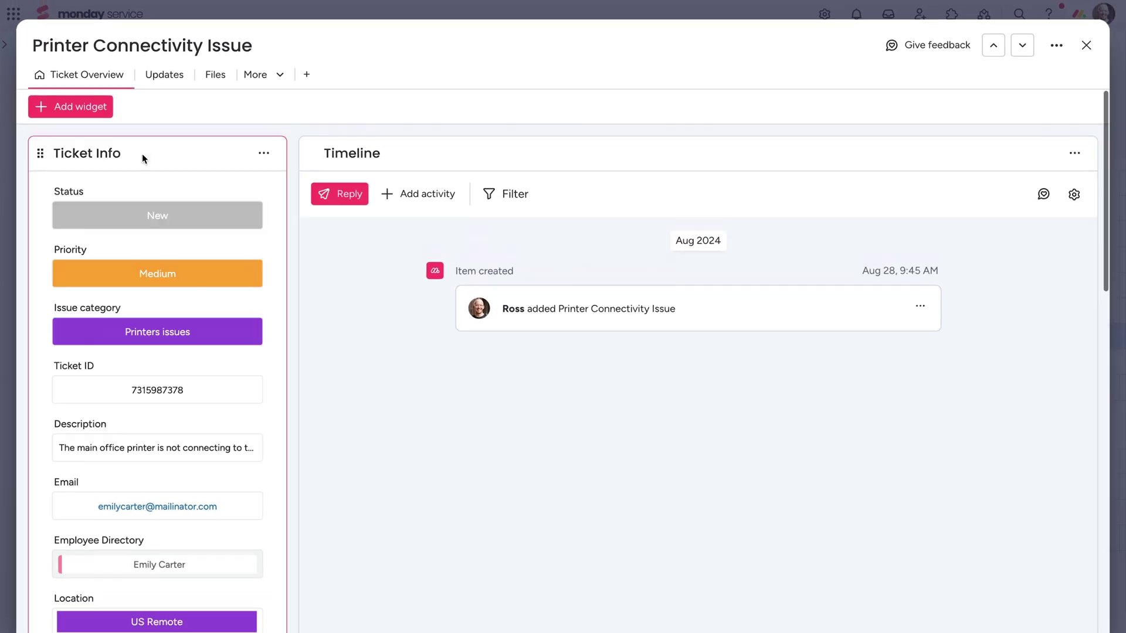
- Send the requester a reply filled from the 'Printer Not Connecting to Network' template
click(339, 202)
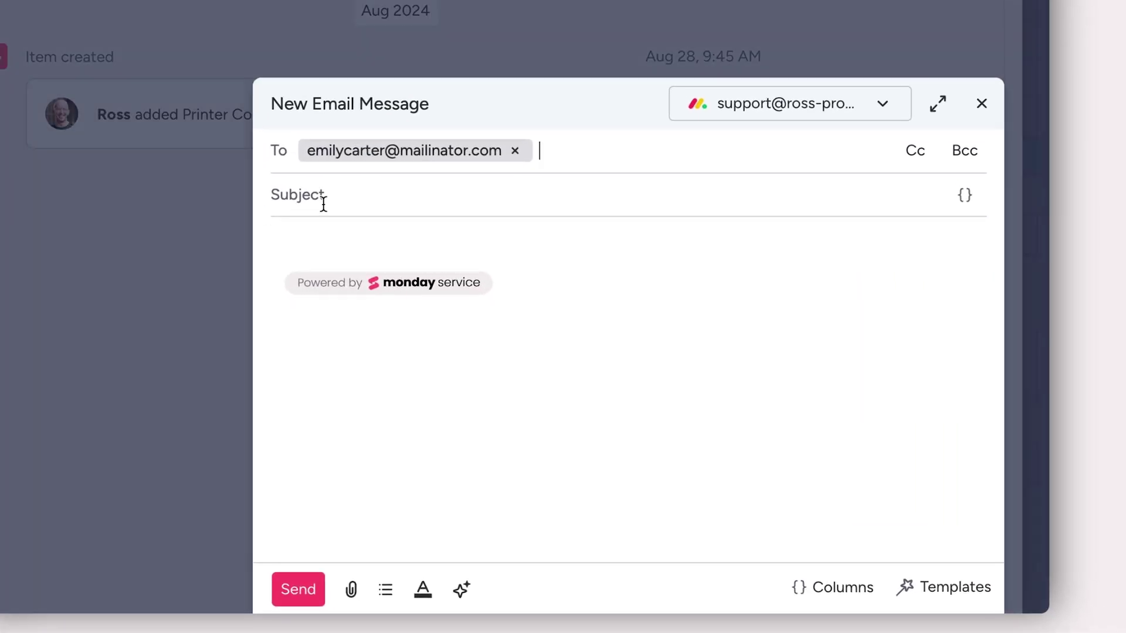
click(322, 201)
text(Re: Printer not connecting to network)
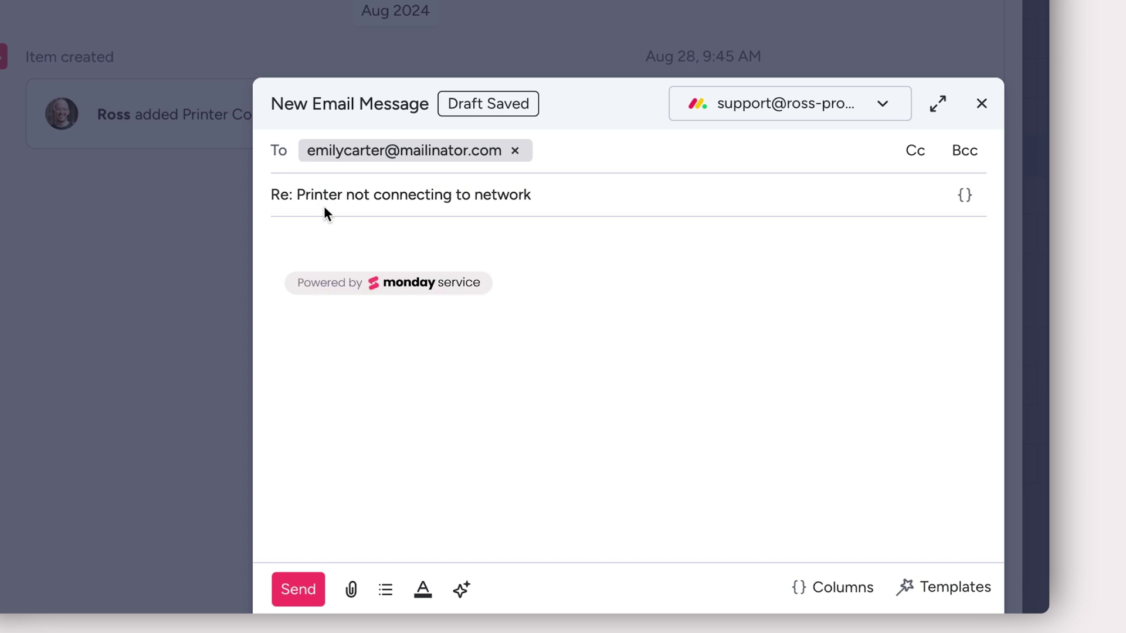
click(906, 587)
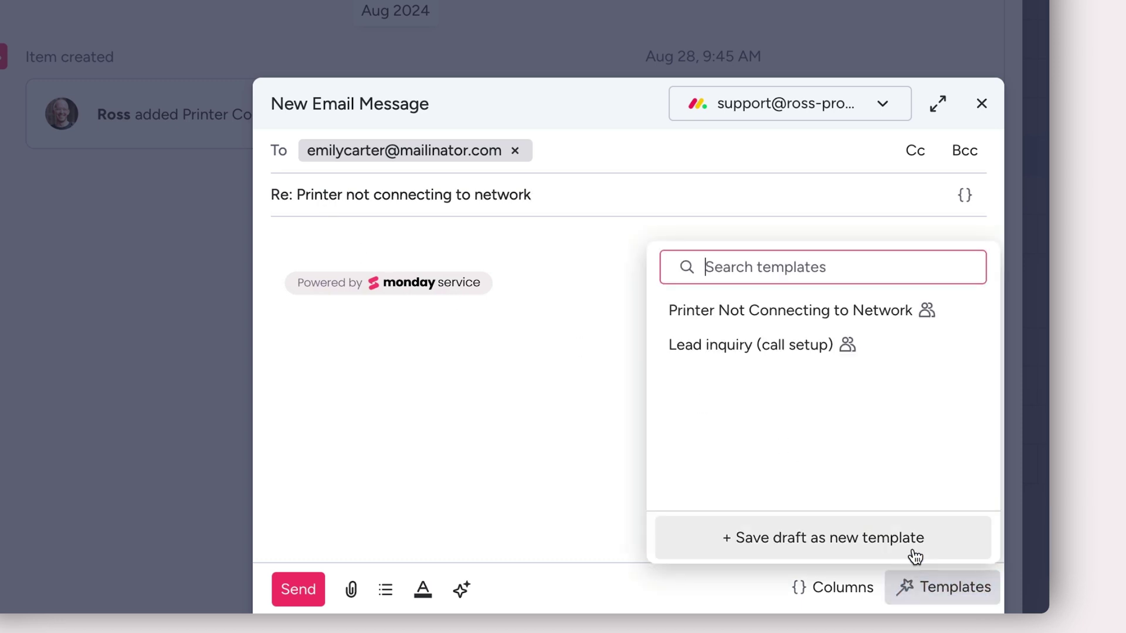
click(885, 317)
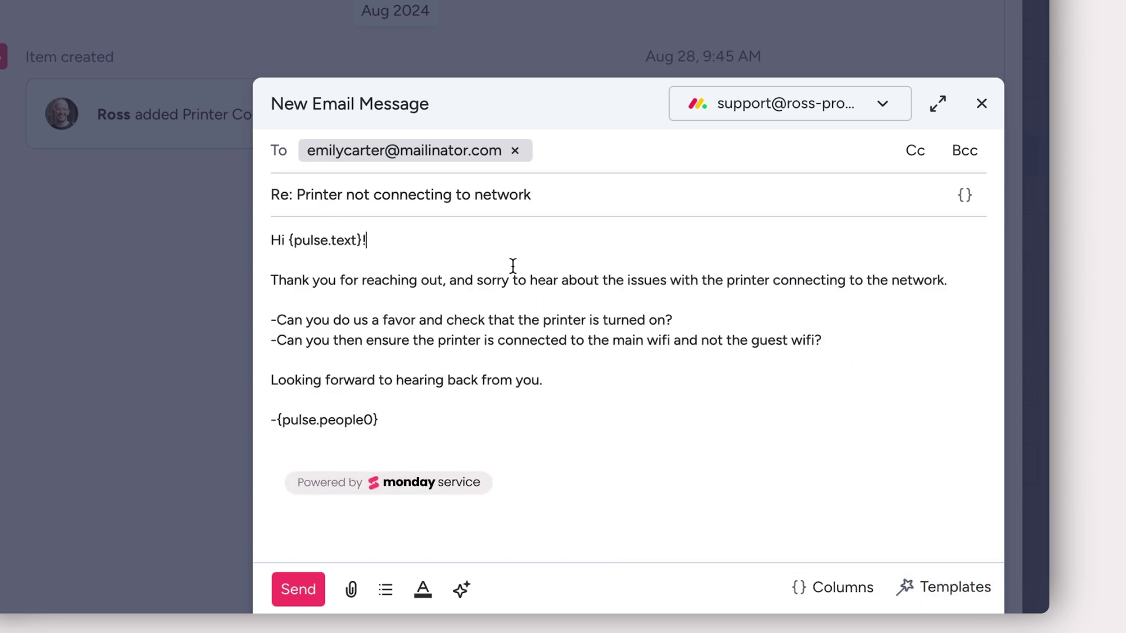
click(299, 590)
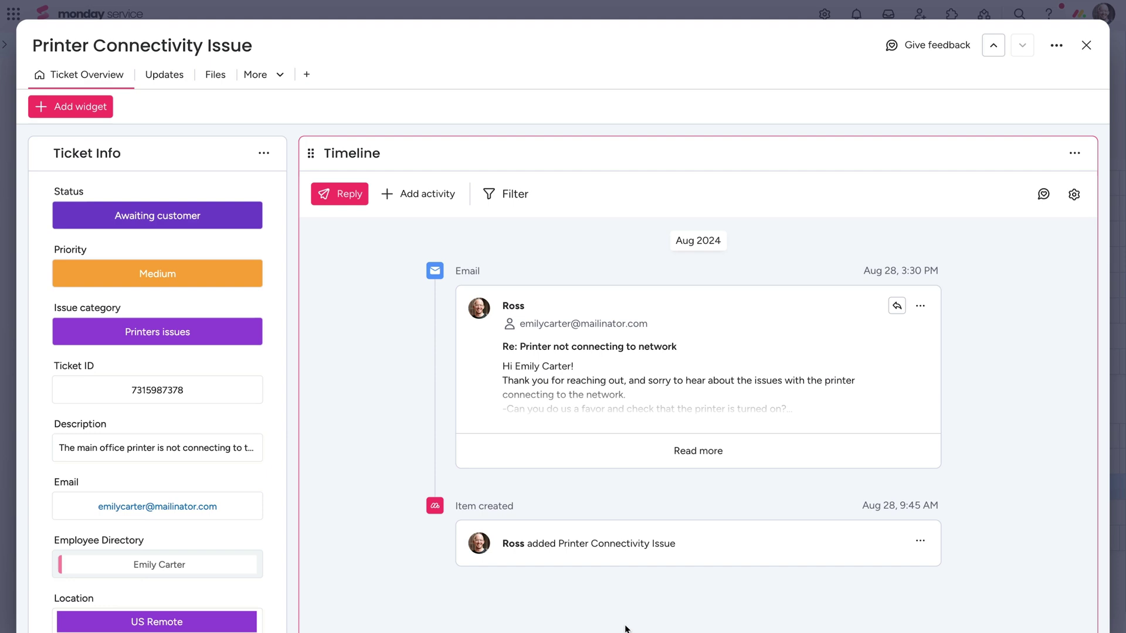
- Log an internal note mentioning a colleague that the Denver office printer keeps failing to connect
click(435, 194)
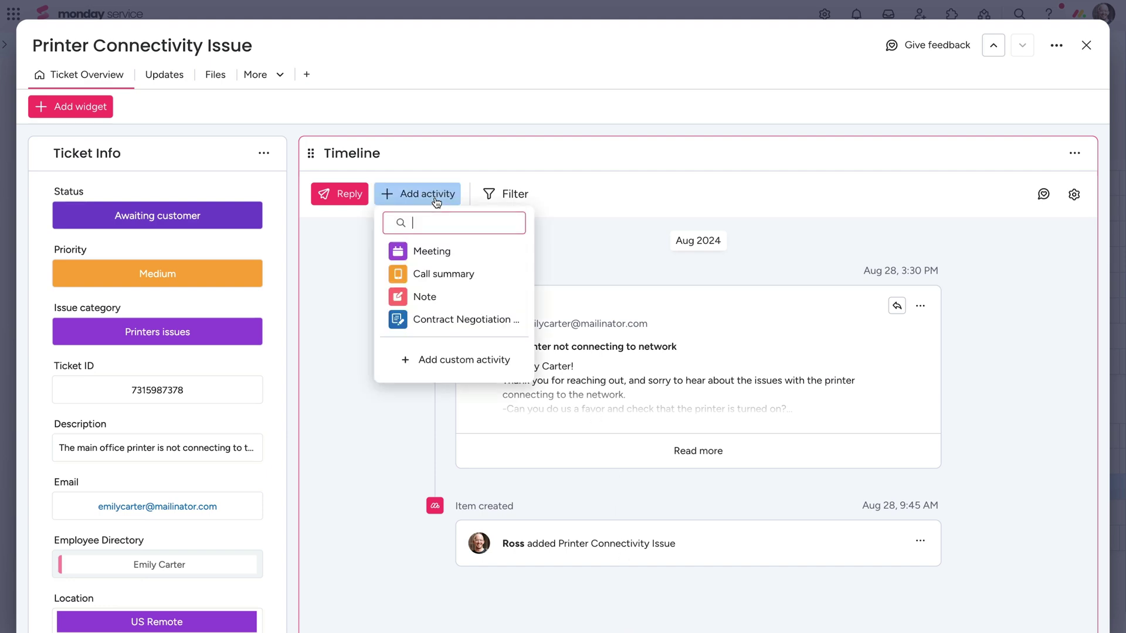
click(449, 296)
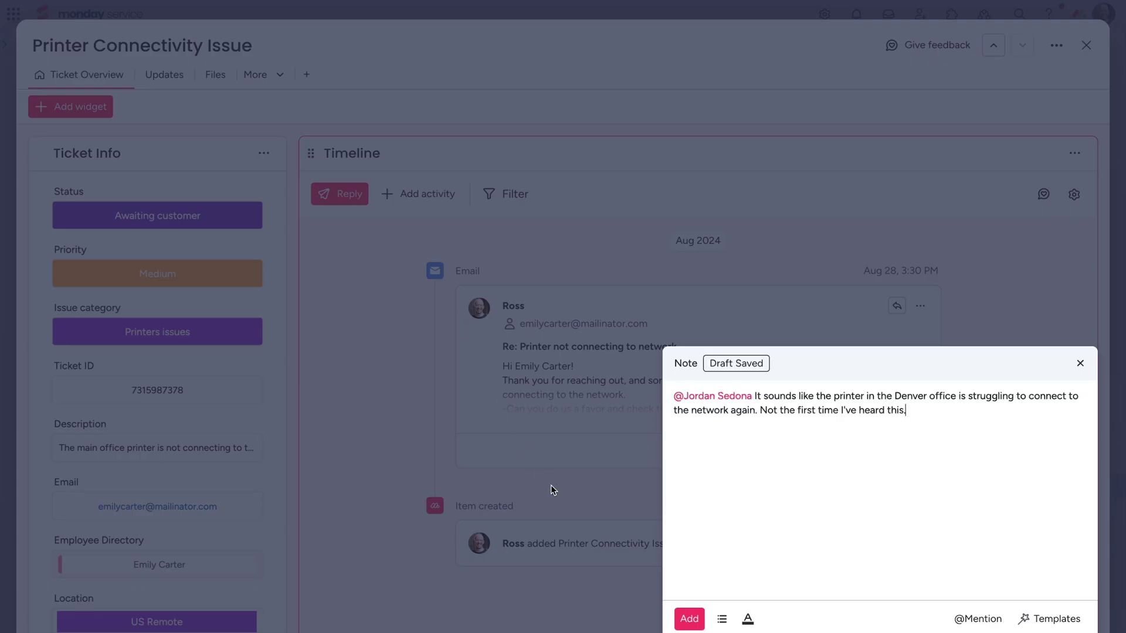
click(689, 618)
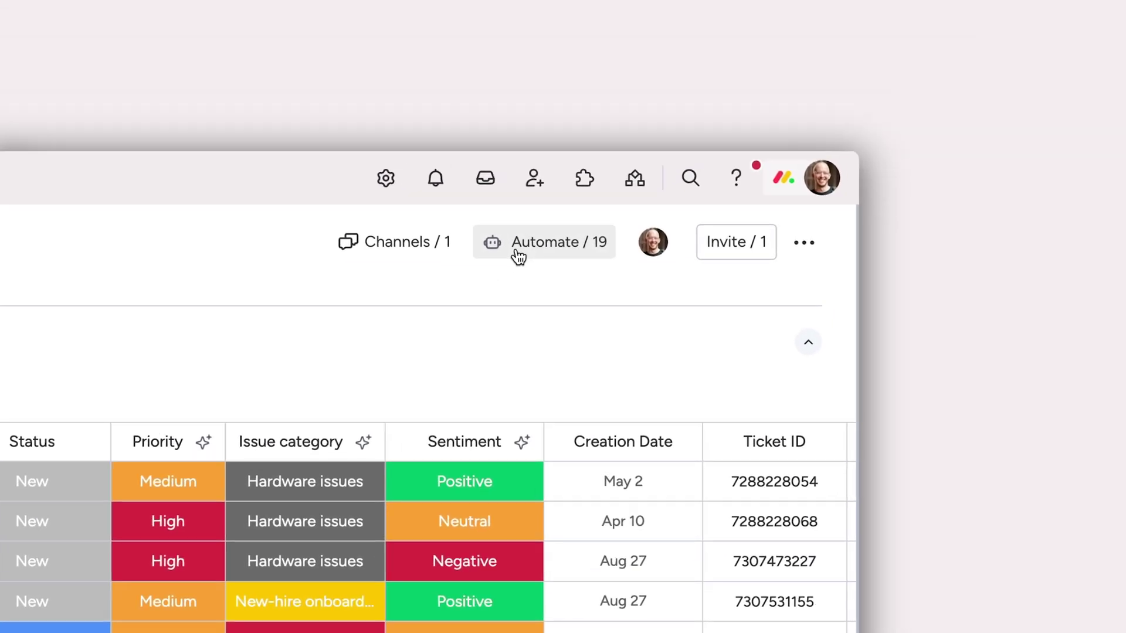
- Start the Email Automation app's status-change auto-reply template, found by searching 'email'
click(686, 161)
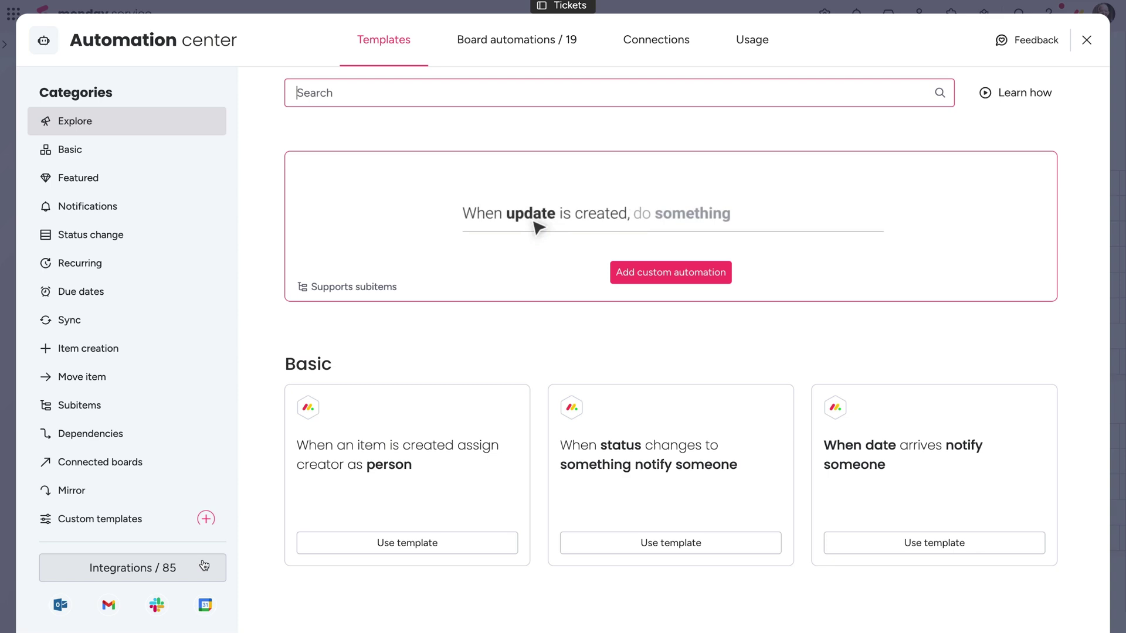
click(133, 568)
click(311, 93)
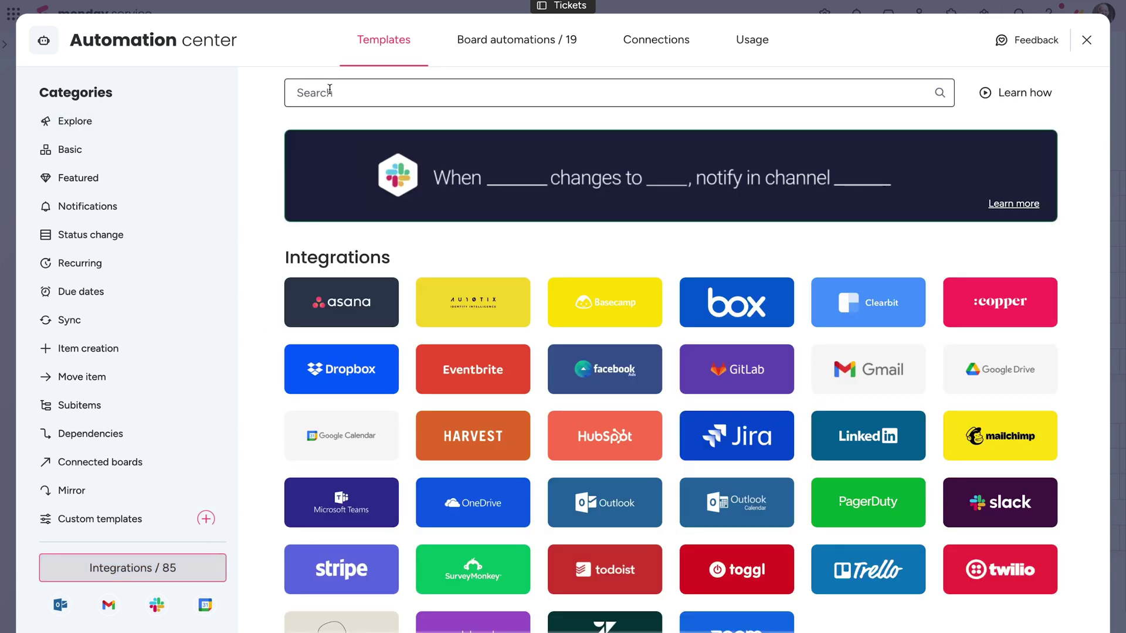
text(email)
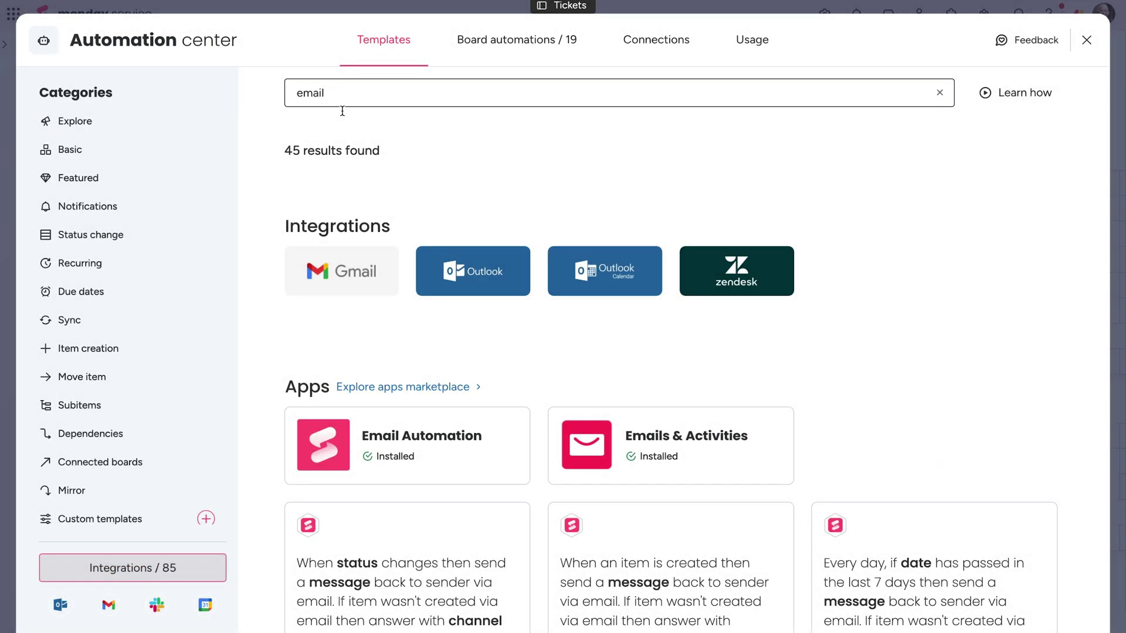
click(419, 441)
scroll(421, 449, down, 3)
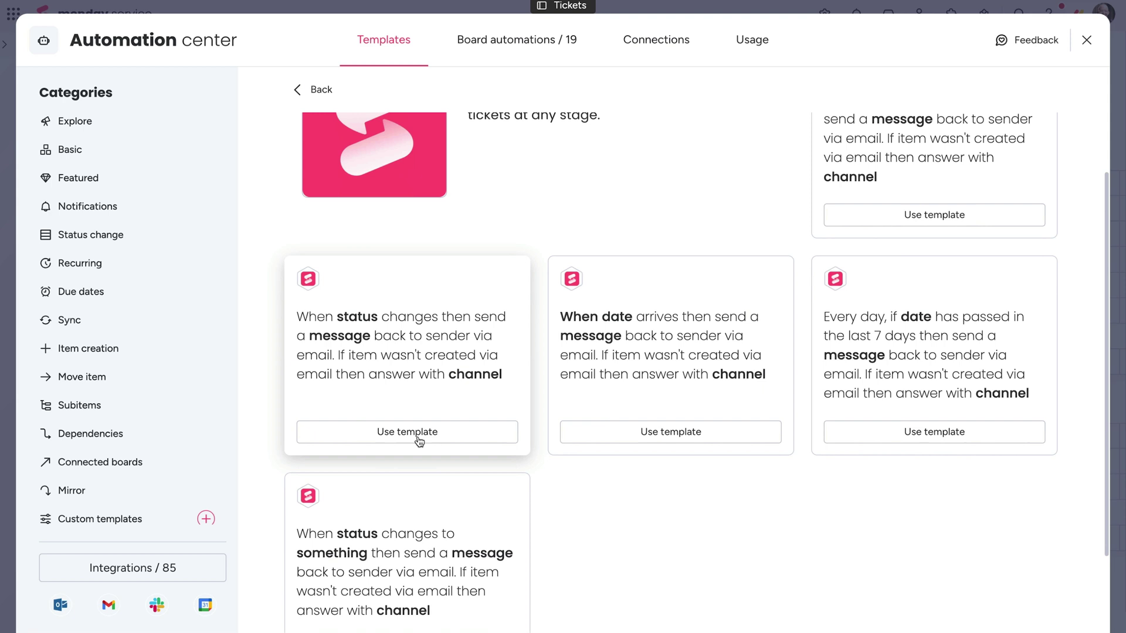
click(421, 447)
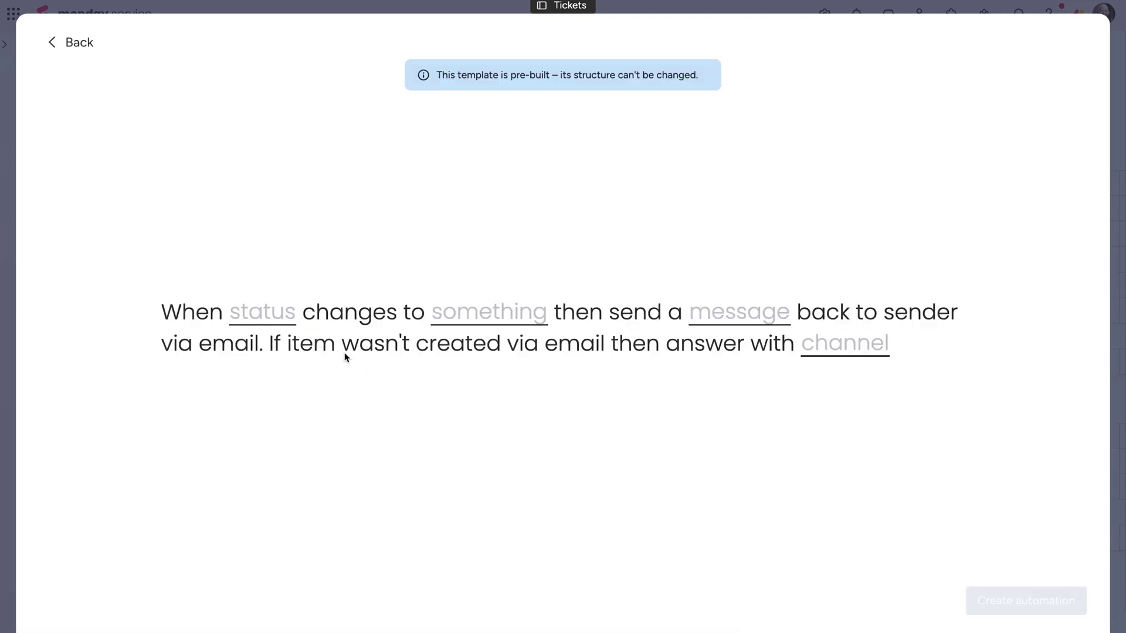
- Trigger the automation when Issue category changes to VPN issues
click(287, 320)
click(326, 421)
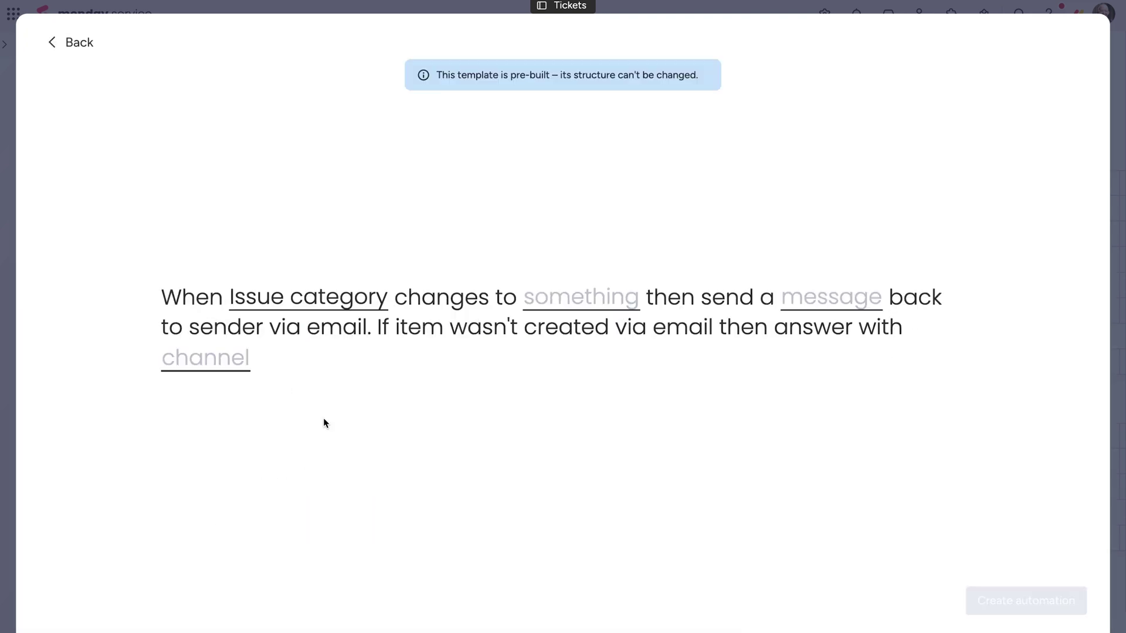
click(559, 301)
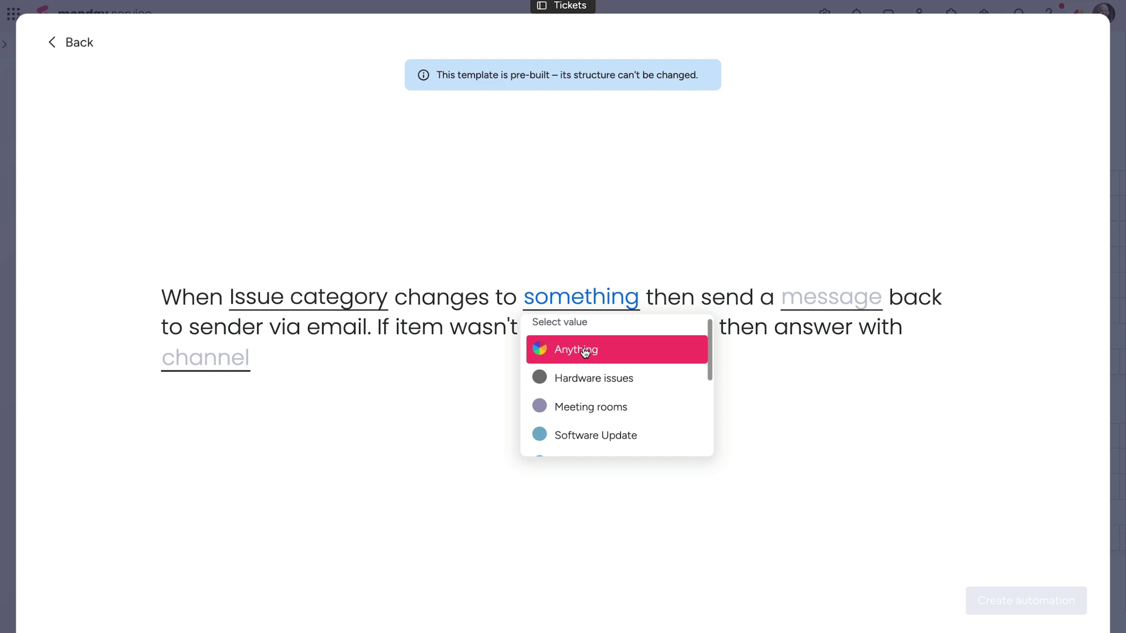
scroll(585, 359, down, 3)
click(596, 420)
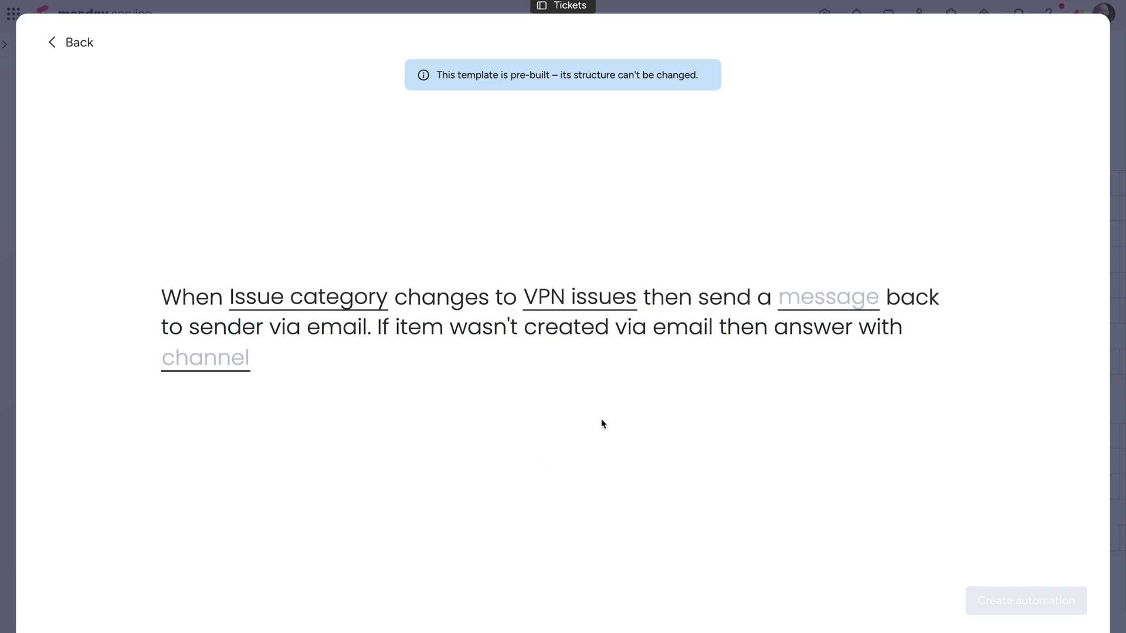
- Review the auto-reply message and send it from the support inbox channel
click(795, 310)
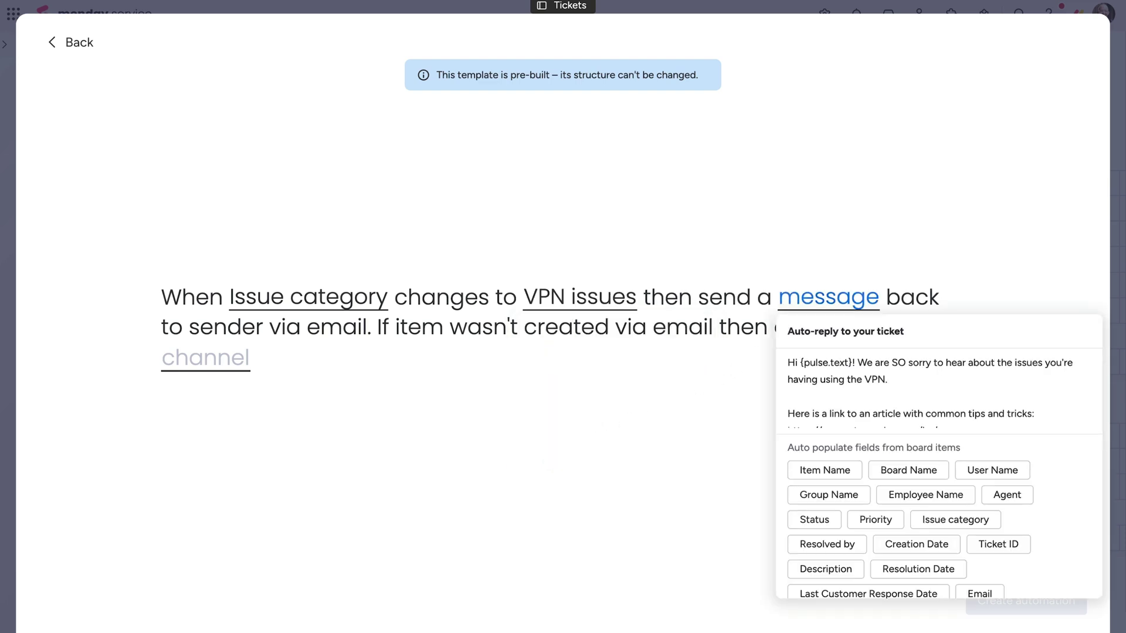
click(577, 396)
click(229, 360)
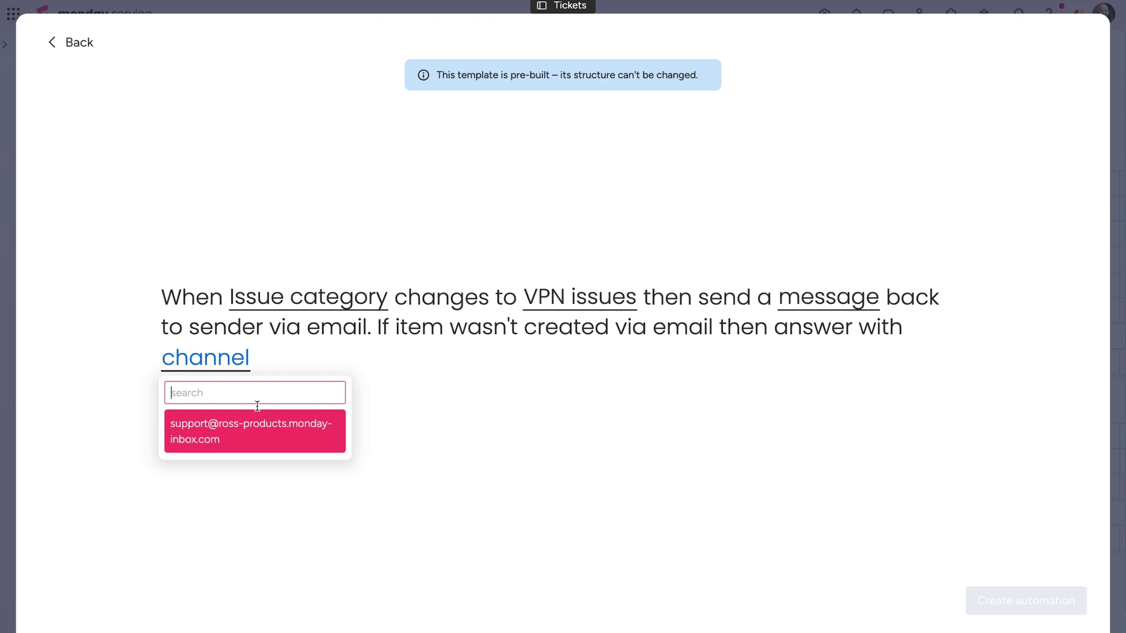
click(252, 439)
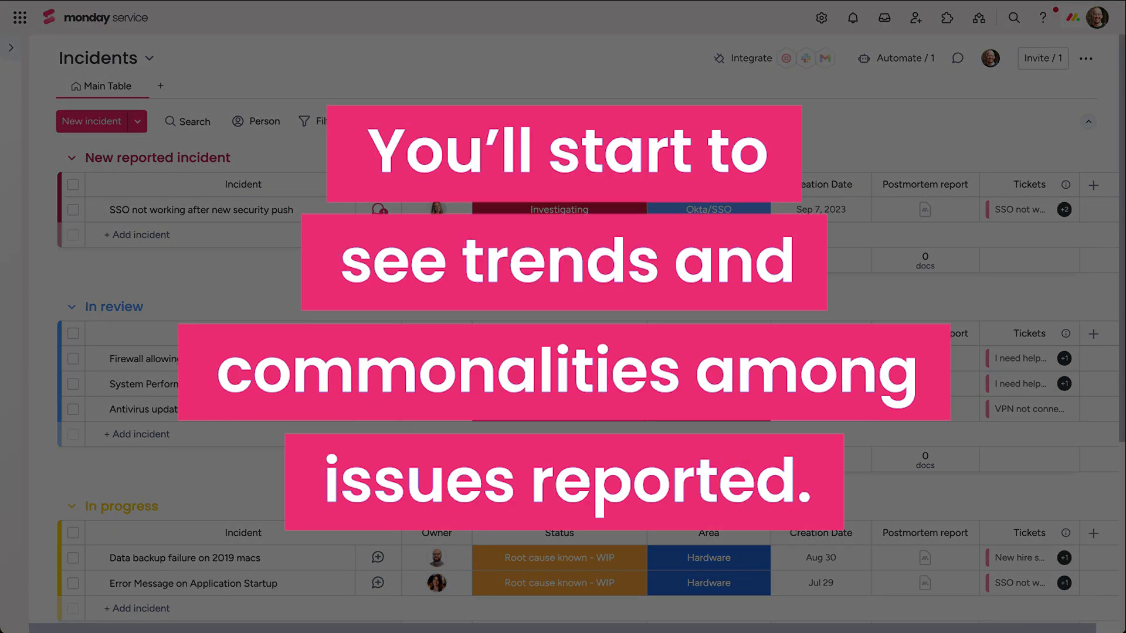
- Review the Incidents board groups and open the Site down ticket's Incidents link picker
scroll(624, 119, down, 5)
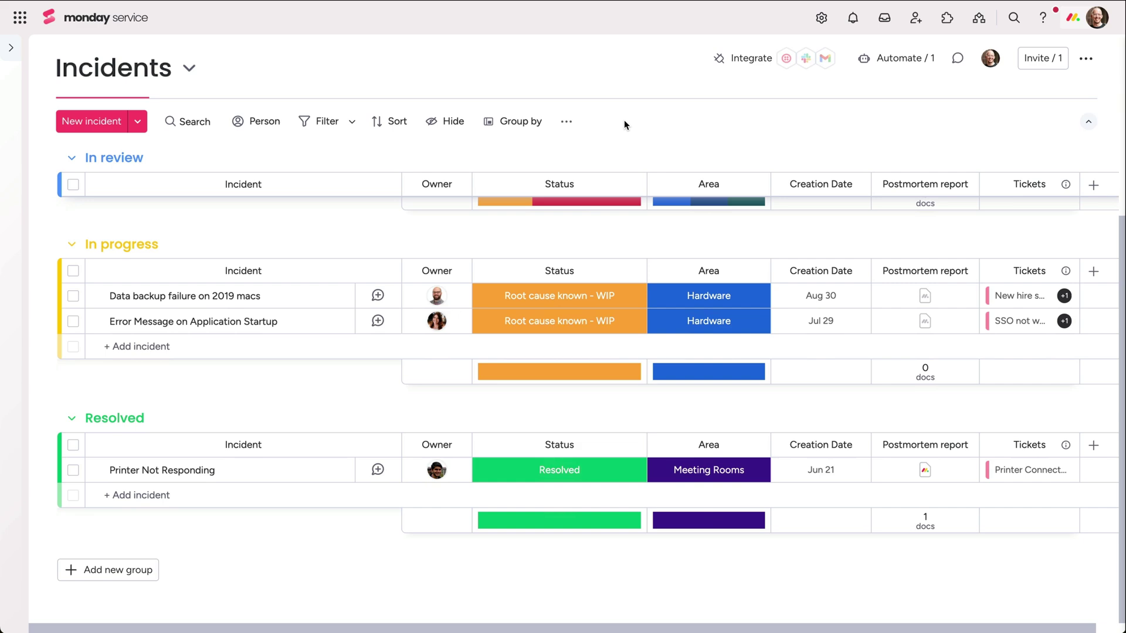
scroll(624, 119, up, 5)
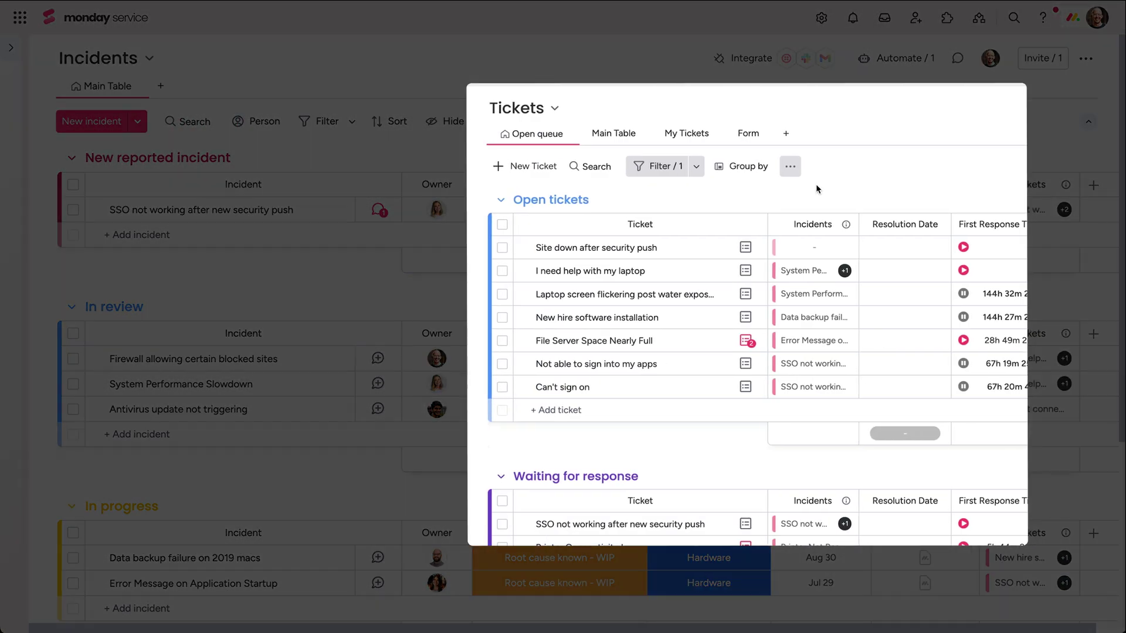
click(819, 249)
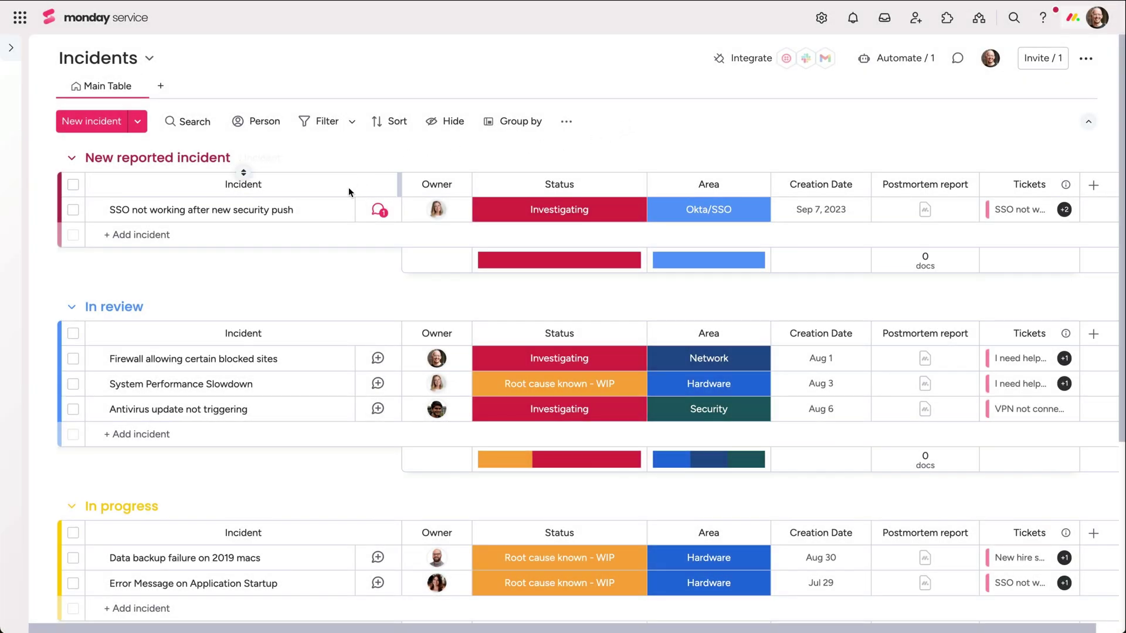
click(331, 213)
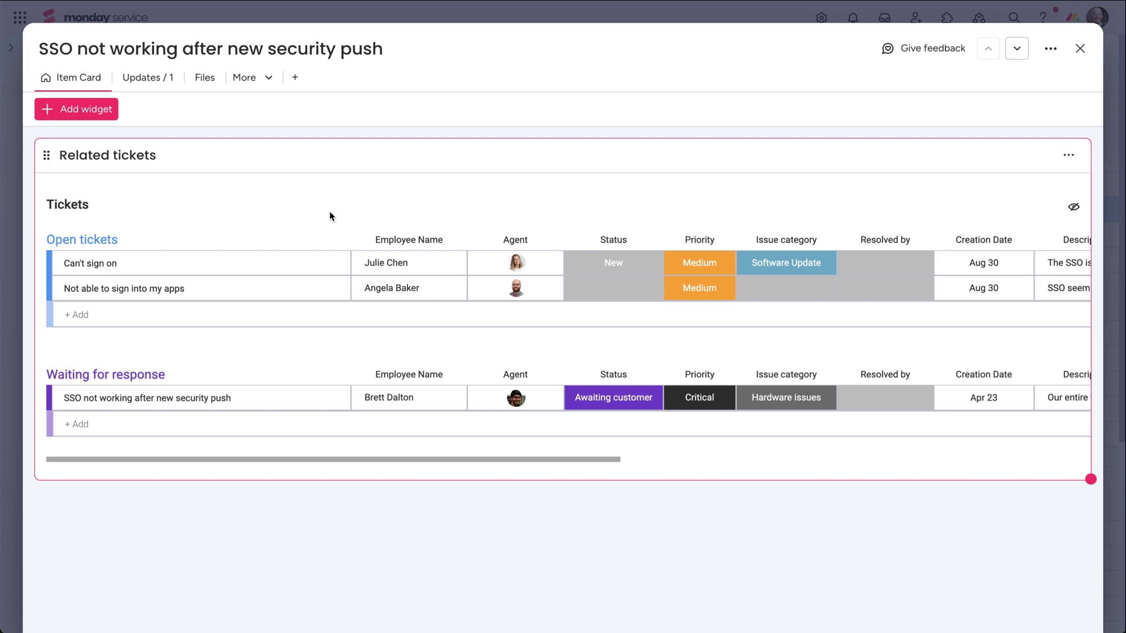
click(144, 82)
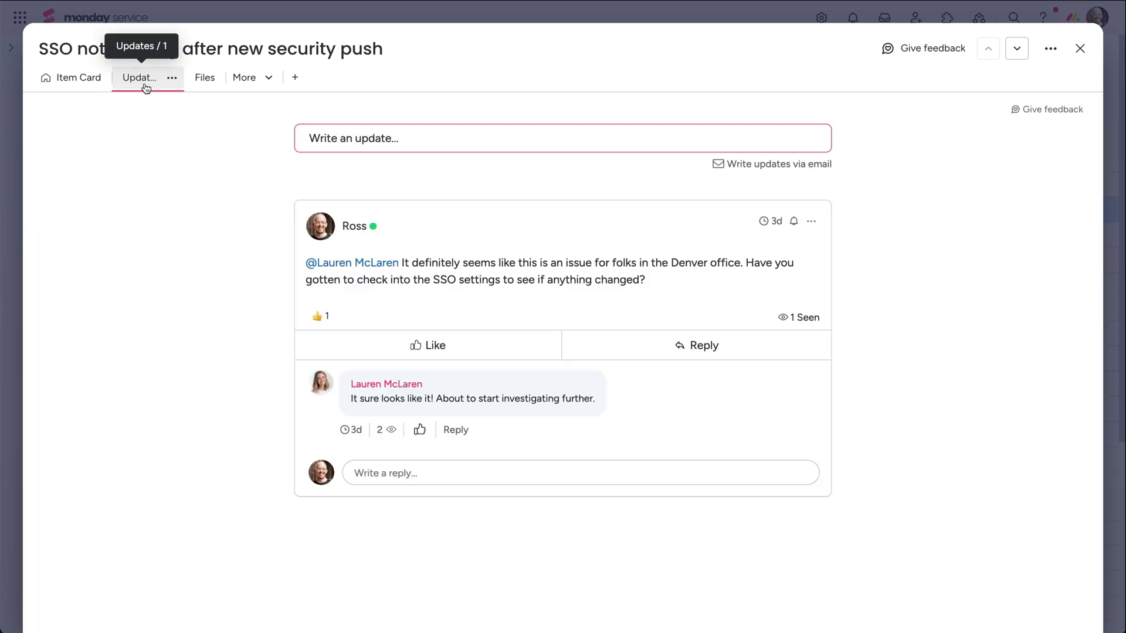
click(199, 87)
key(Escape)
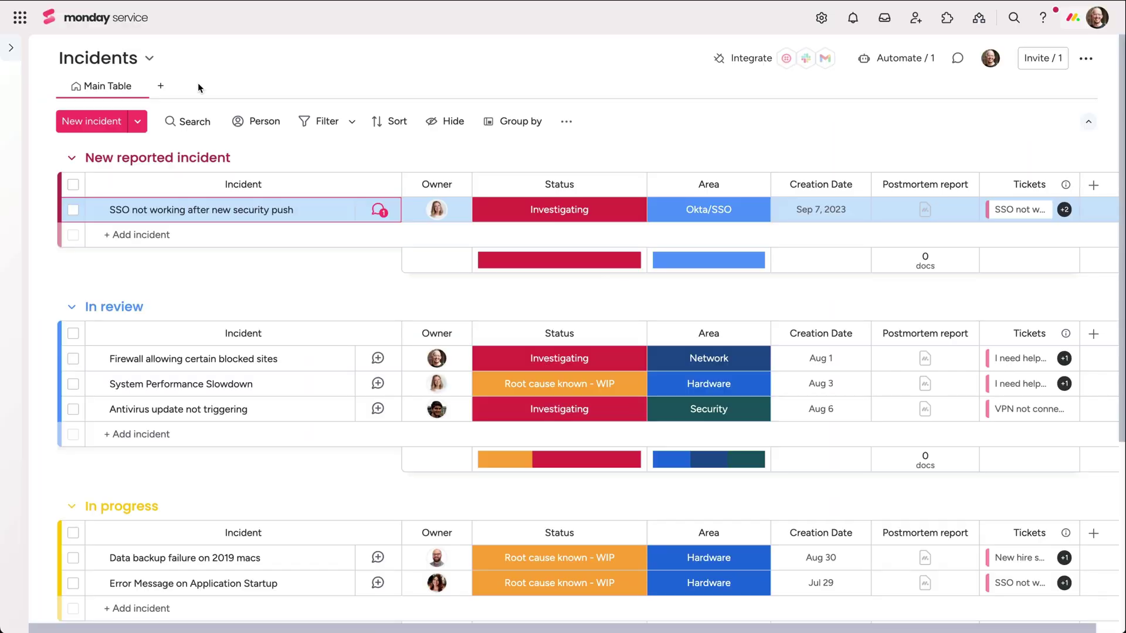
- Open the SSO incident's postmortem report, then add a Chart widget to the IT Analytics Dashboard
click(921, 213)
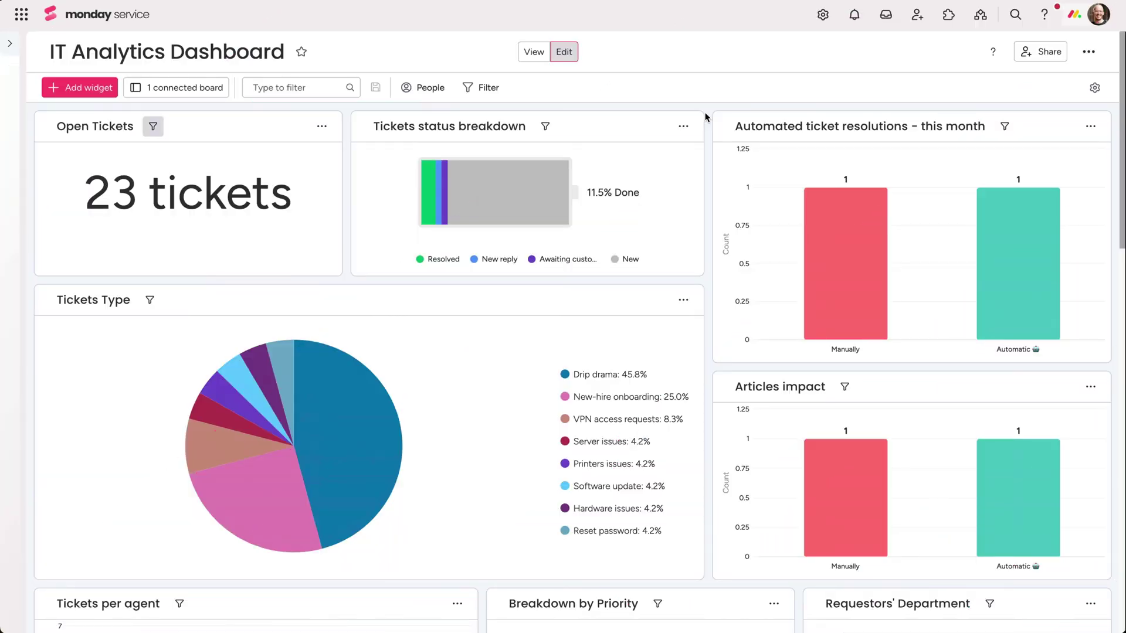
scroll(706, 117, down, 7)
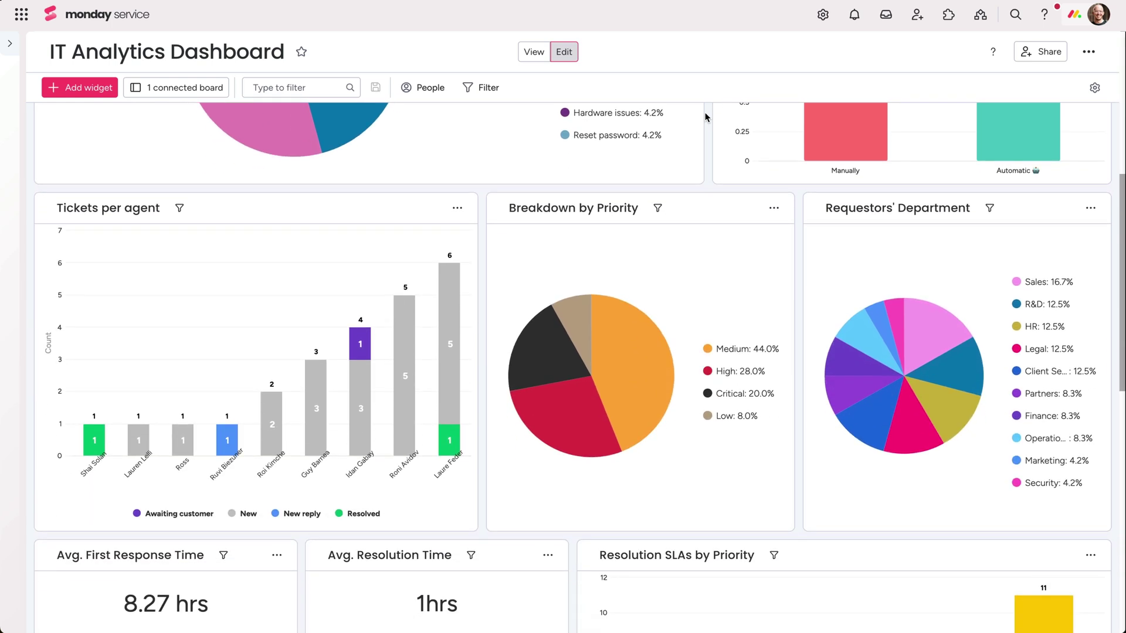
scroll(706, 117, down, 6)
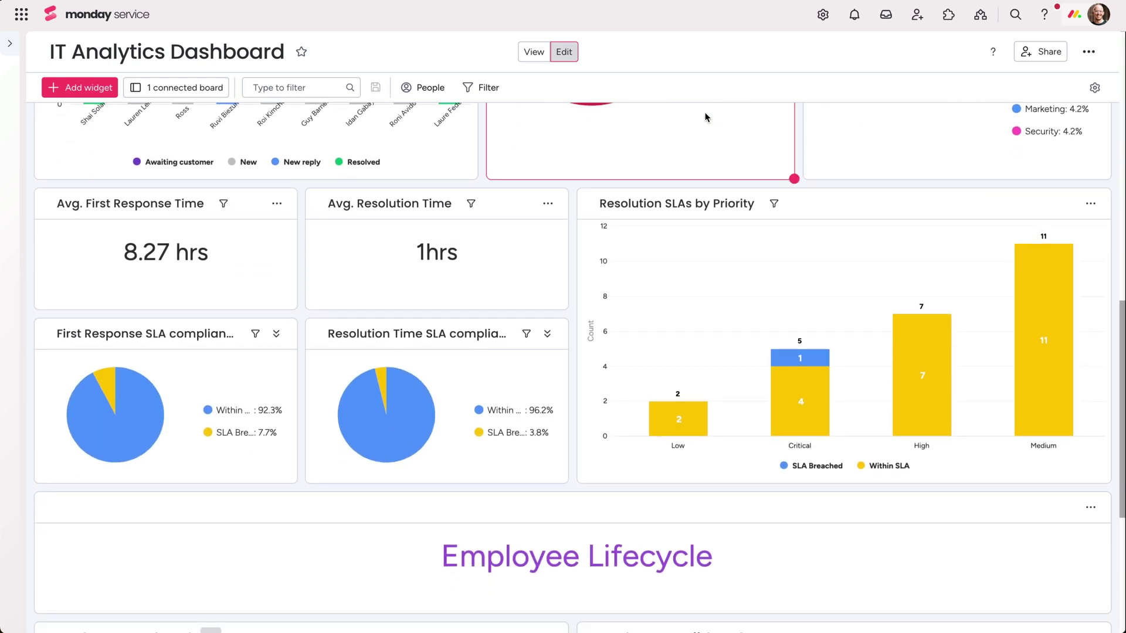
scroll(706, 117, down, 4)
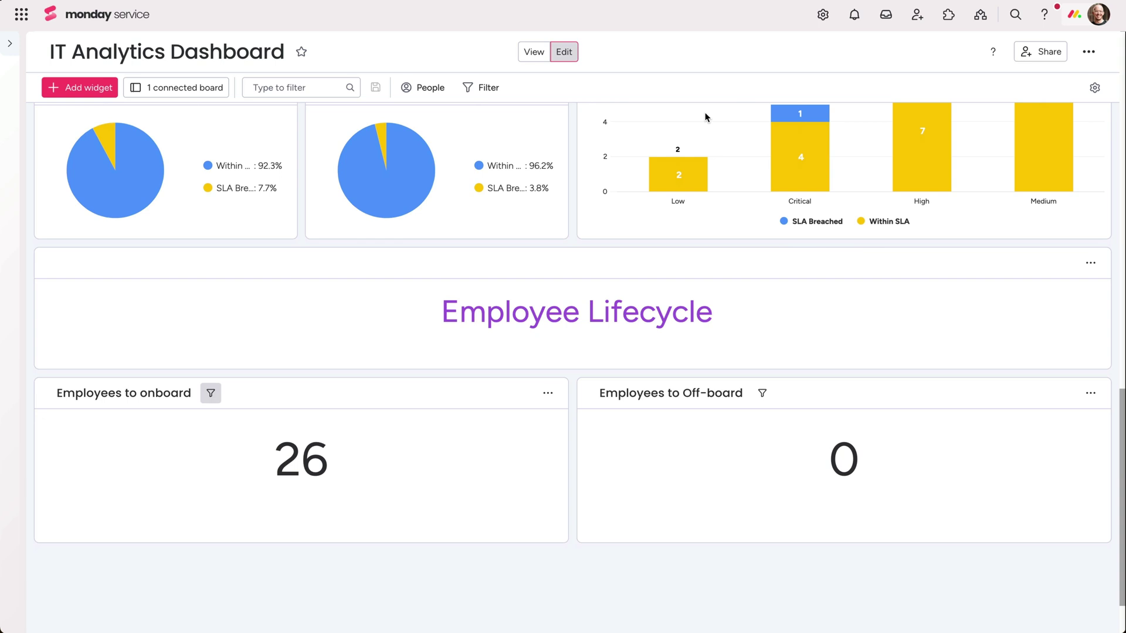
click(100, 94)
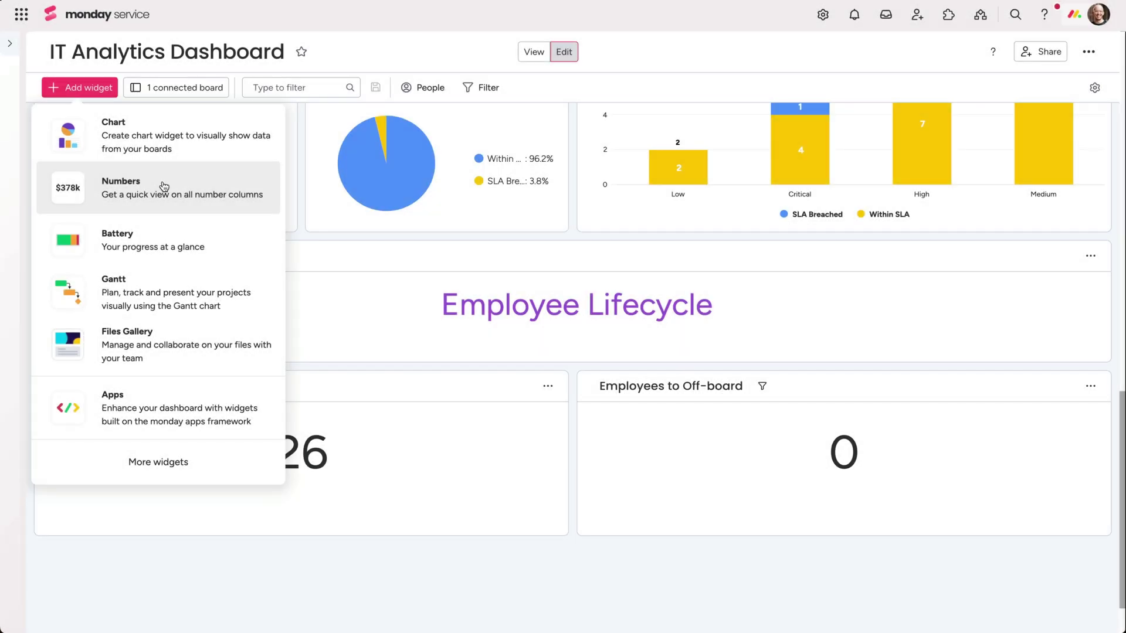
click(178, 145)
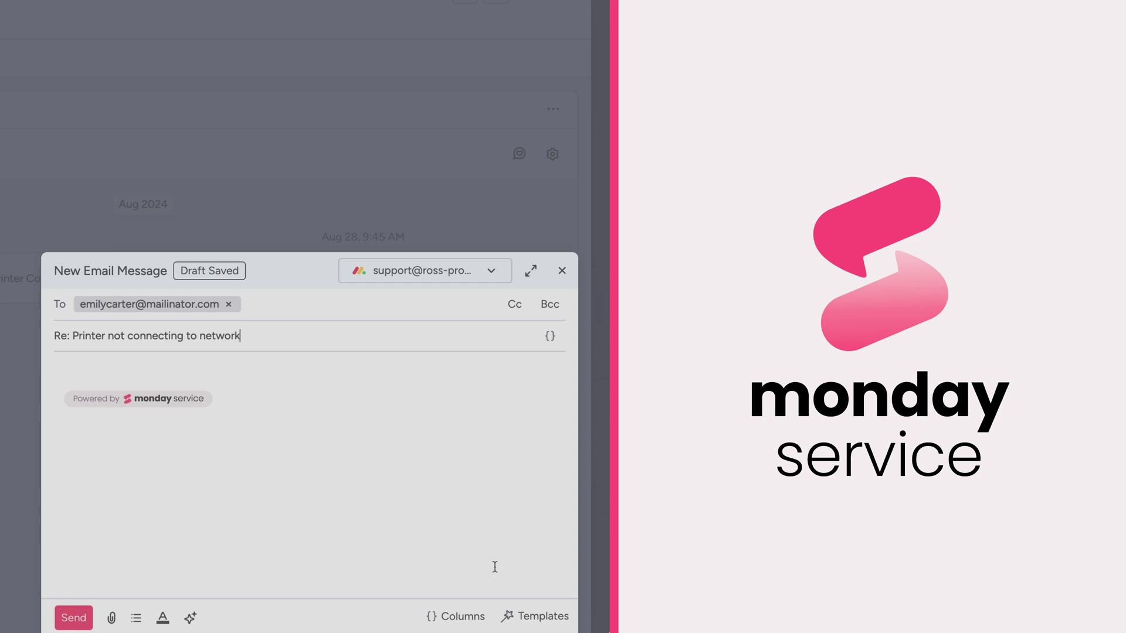
- Fill the email reply with the Printer Not Connecting to Network template text
click(535, 616)
click(481, 417)
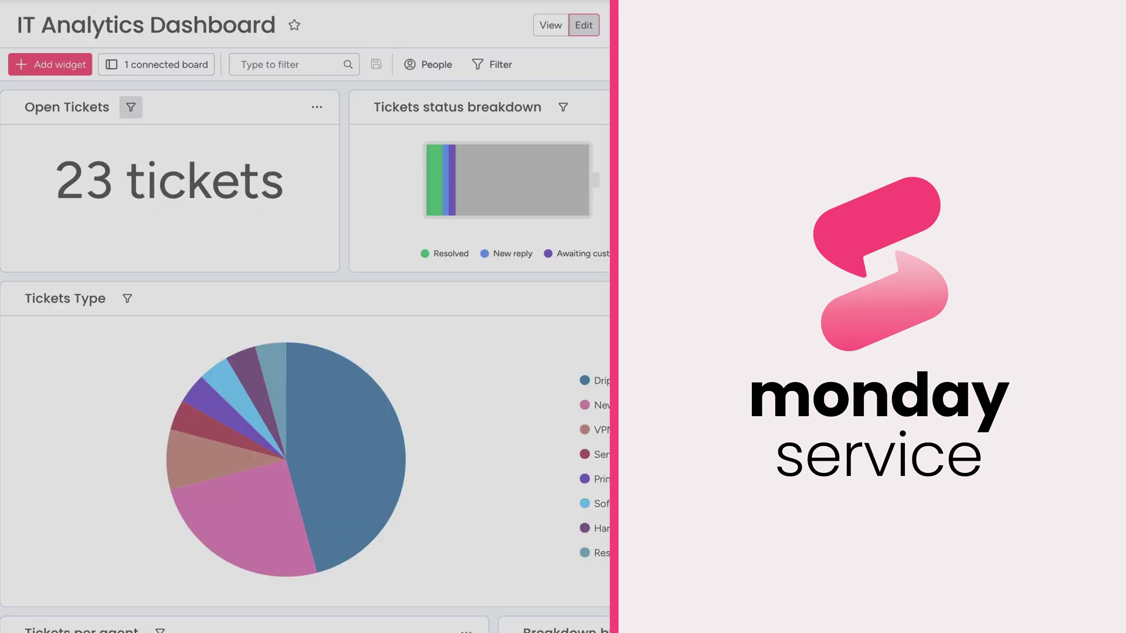
scroll(305, 352, down, 3)
scroll(305, 352, down, 3)
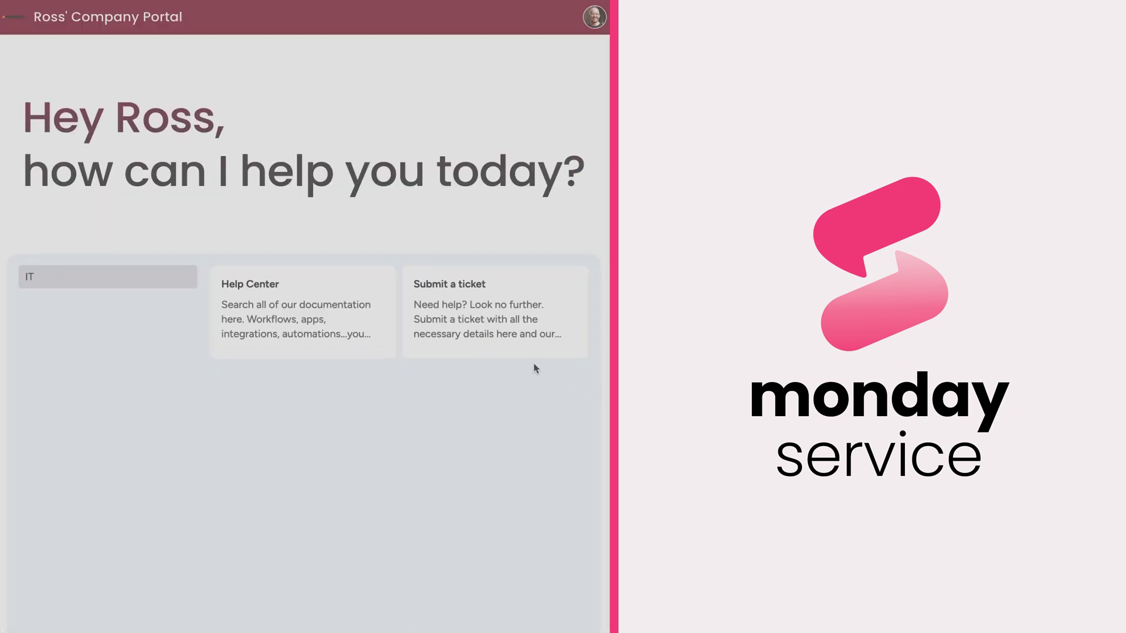
- Visit the ticket submission form and the SSO incident, then open the Email Automation templates
click(520, 354)
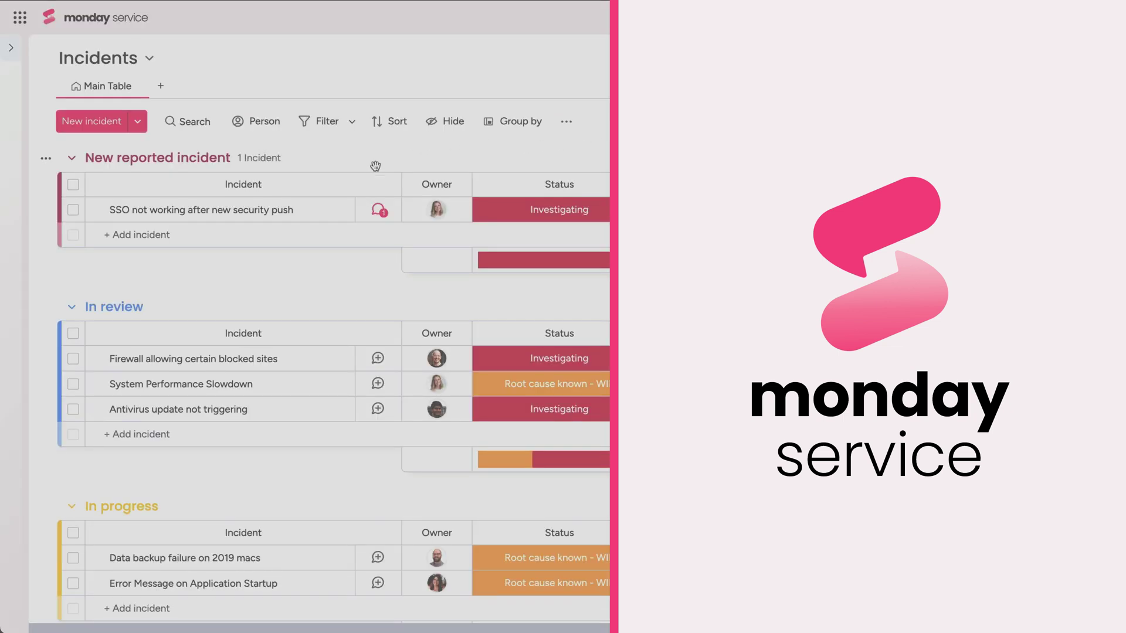
click(332, 211)
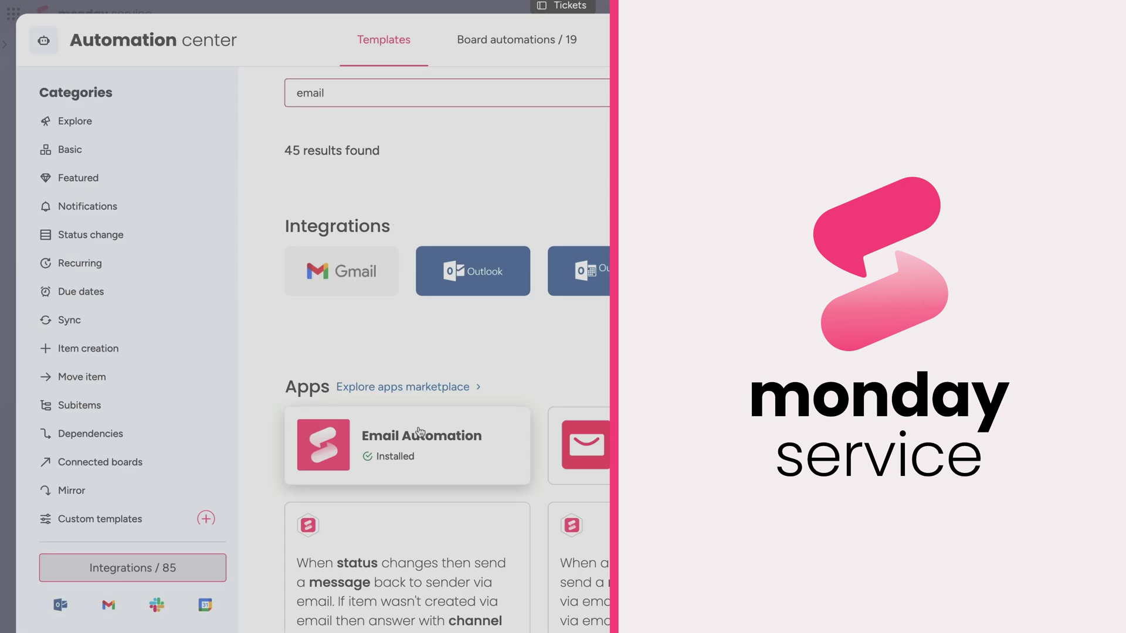
click(419, 440)
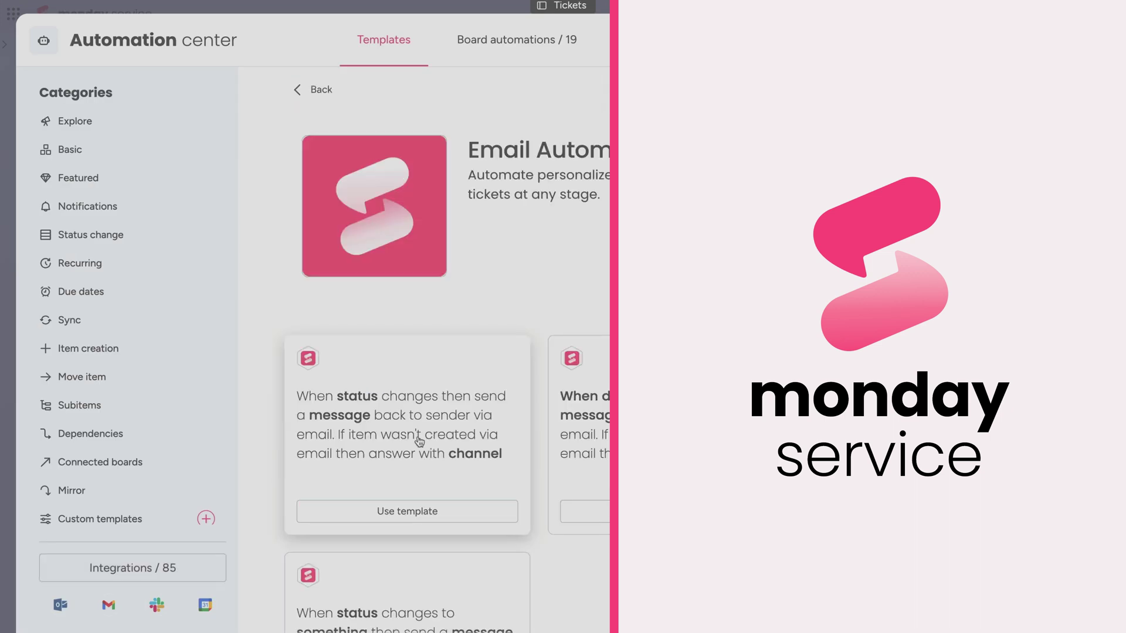